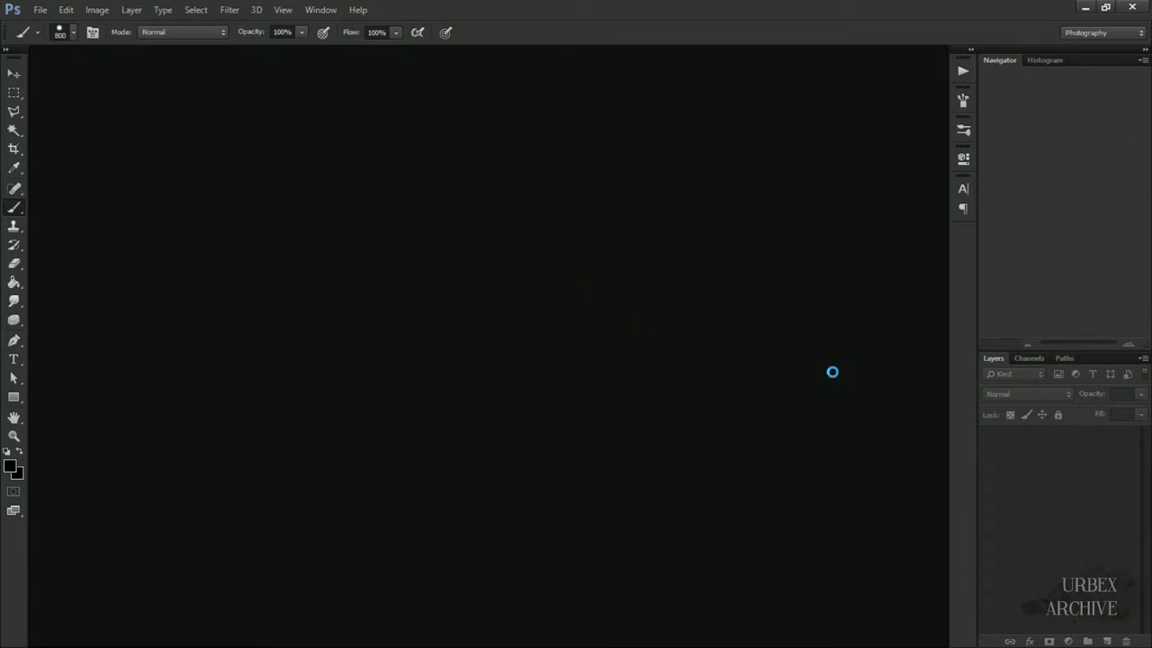
Duplicate the photo into layers named Floor and Original, with Floor selected.
{"action": "key", "text": "ctrl+j"}
{"action": "type", "text": "F"}
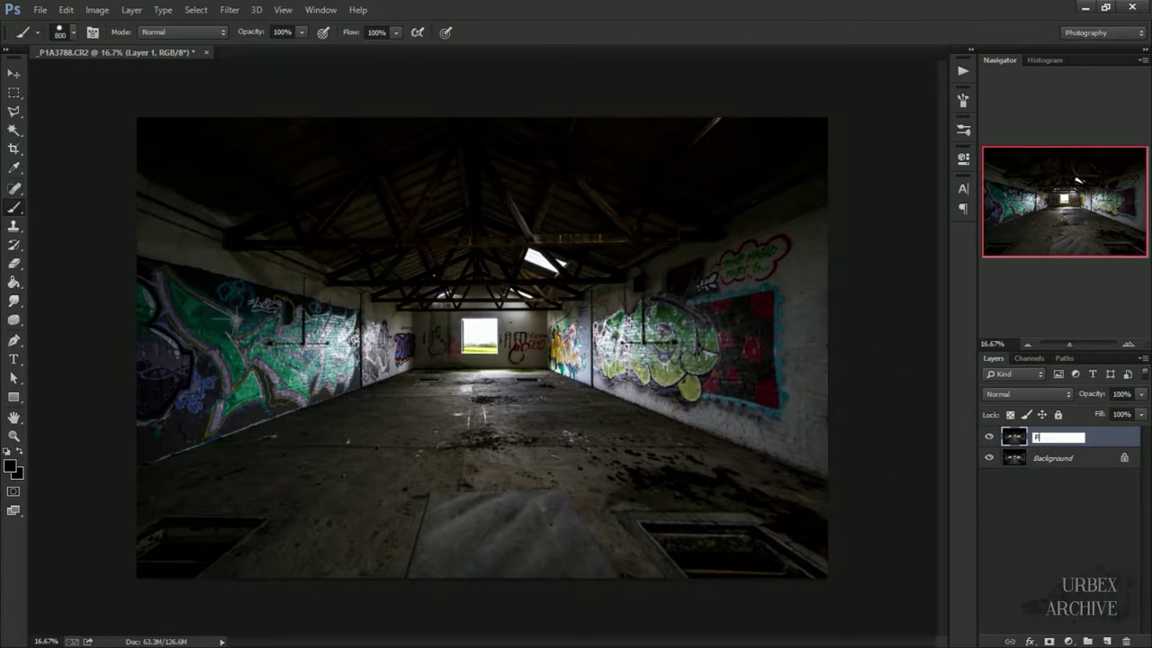
{"action": "type", "text": "loor"}
{"action": "left_click", "coordinate": [1053, 458]}
{"action": "type", "text": "Original"}
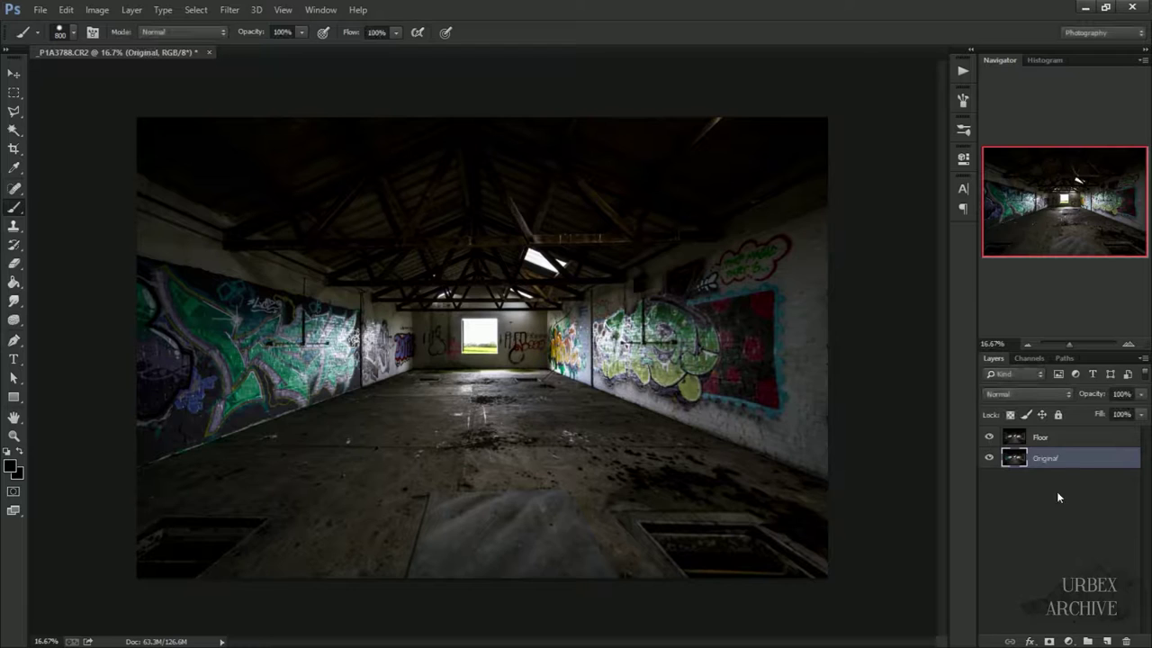
{"action": "left_click", "coordinate": [1044, 437]}
{"action": "left_click", "coordinate": [229, 9]}
{"action": "left_click", "coordinate": [283, 78]}
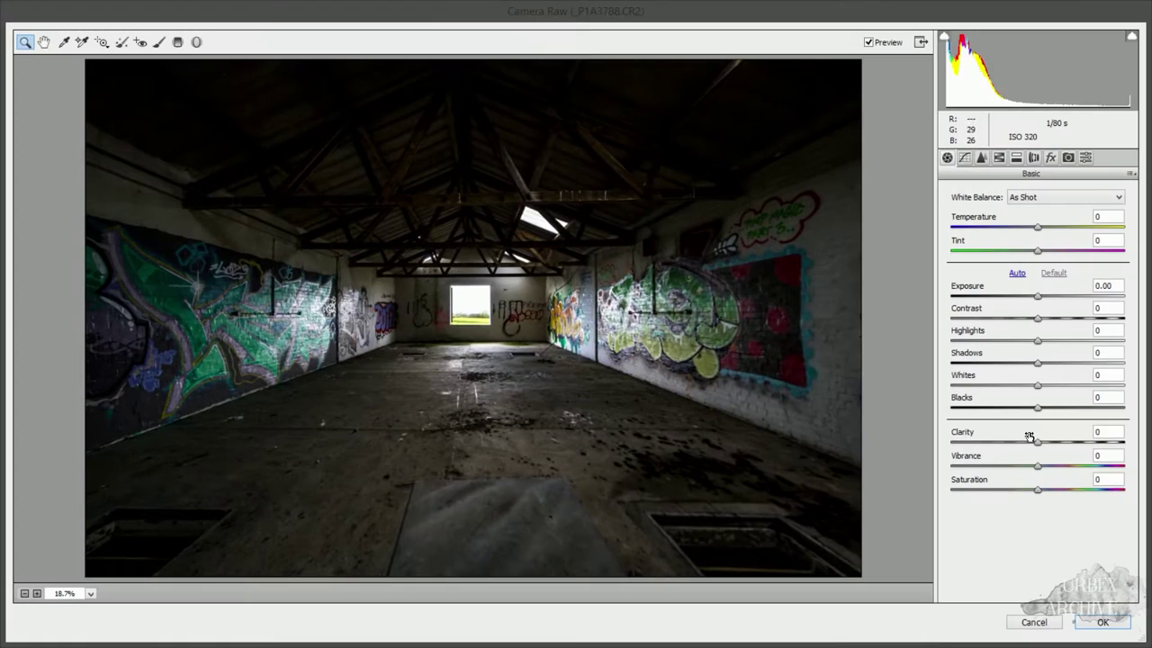
In Camera Raw, give Floor Clarity +62 and Whites +45, with lower exposure, highlights and blacks.
{"action": "left_click_drag", "start_coordinate": [1037, 442], "coordinate": [1090, 442]}
{"action": "left_click_drag", "start_coordinate": [1036, 408], "coordinate": [1026, 409]}
{"action": "left_click_drag", "start_coordinate": [1038, 296], "coordinate": [1034, 296]}
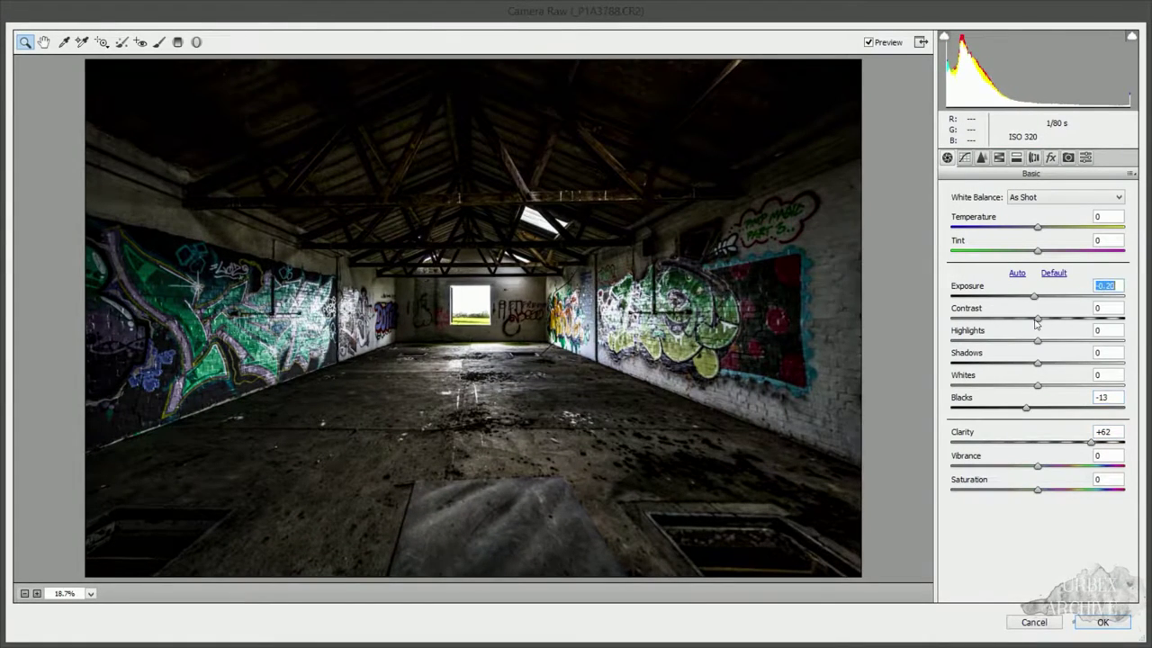
{"action": "left_click_drag", "start_coordinate": [1037, 340], "coordinate": [1019, 340]}
{"action": "left_click_drag", "start_coordinate": [1038, 385], "coordinate": [1077, 385]}
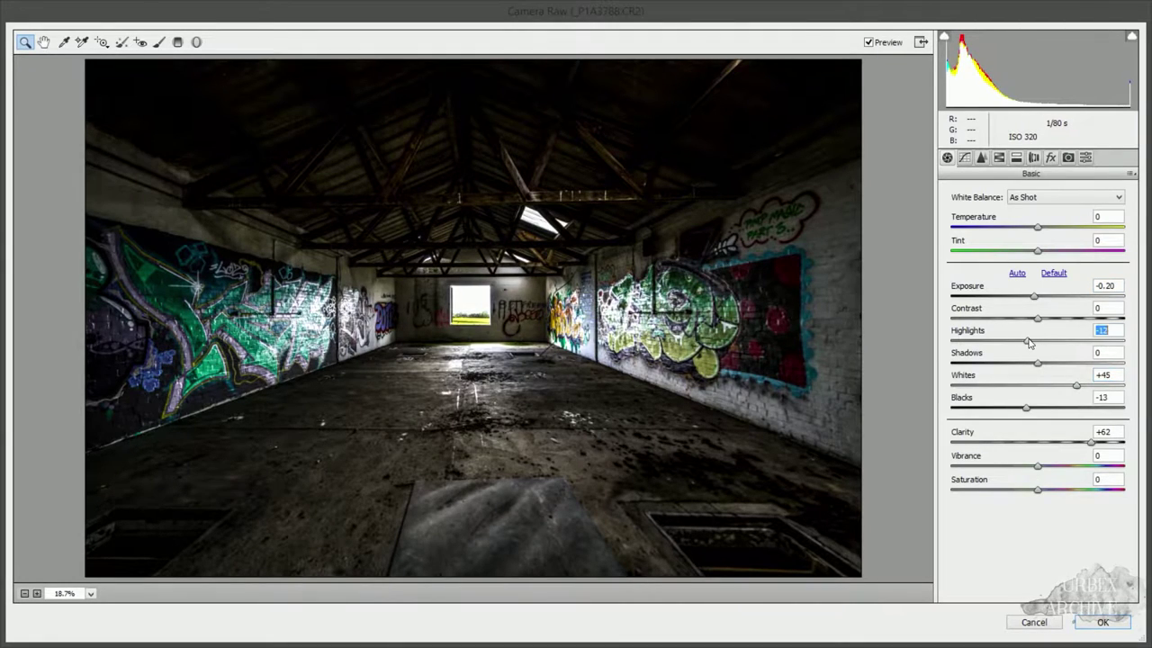
{"action": "left_click_drag", "start_coordinate": [1034, 296], "coordinate": [1025, 298]}
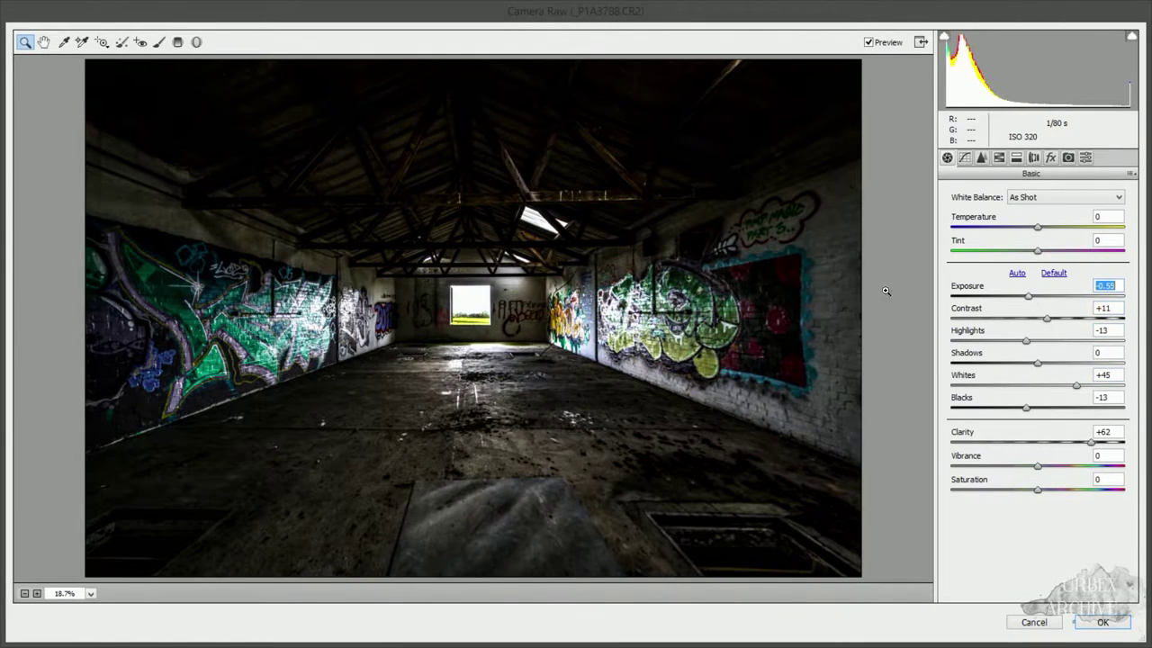
Brush a local adjustment that brightens the floor, then apply the Camera Raw edit.
{"action": "key", "text": "k"}
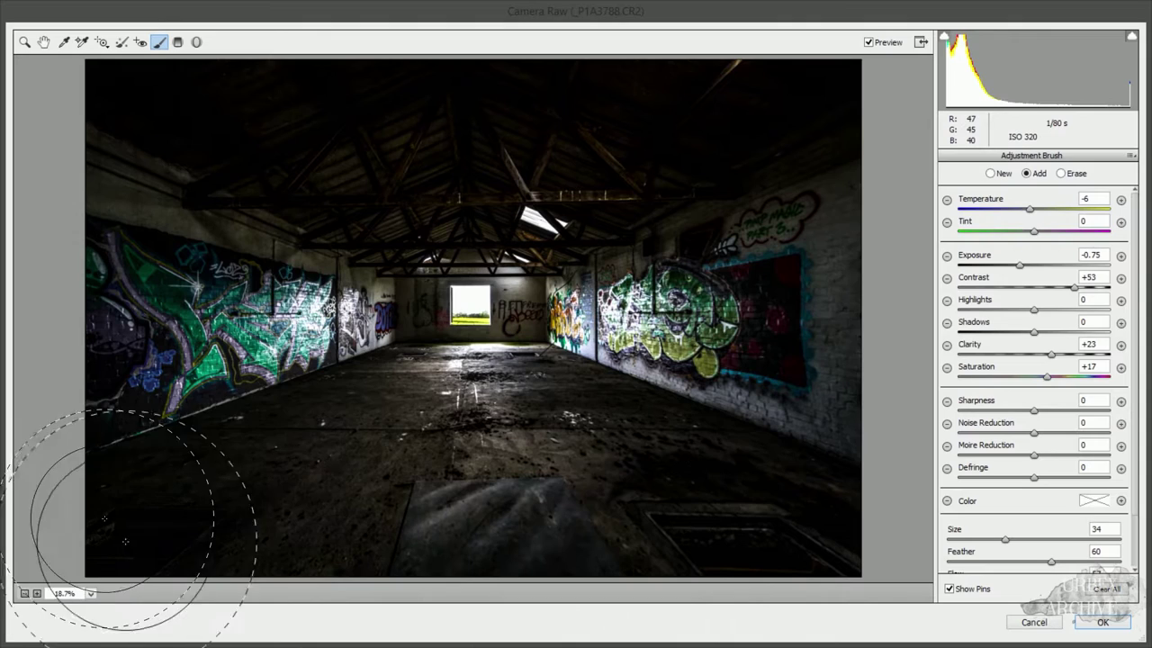
{"action": "key", "text": "bracketright"}
{"action": "left_click", "coordinate": [775, 500]}
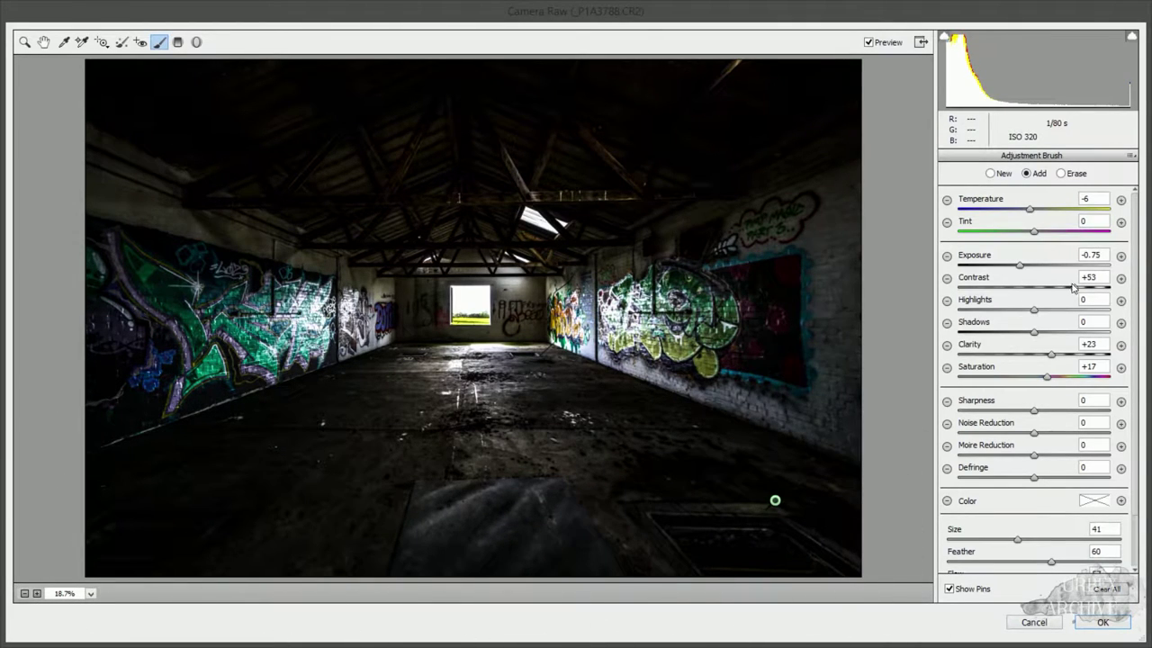
{"action": "left_click_drag", "start_coordinate": [1017, 267], "coordinate": [1033, 267]}
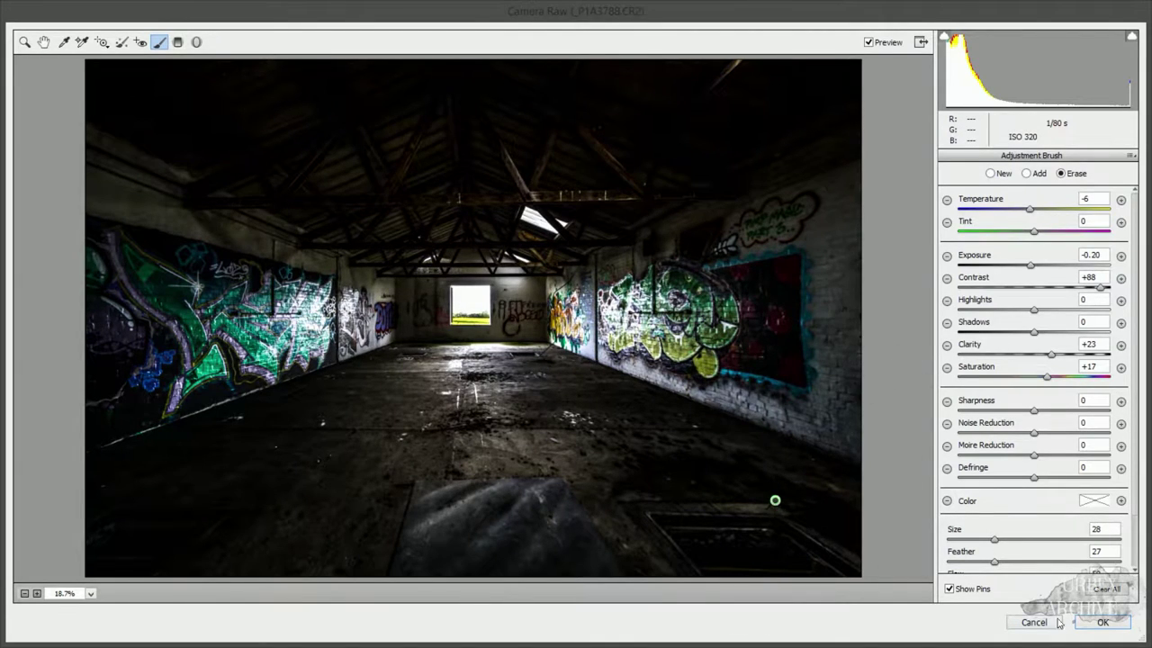
{"action": "left_click", "coordinate": [1102, 622]}
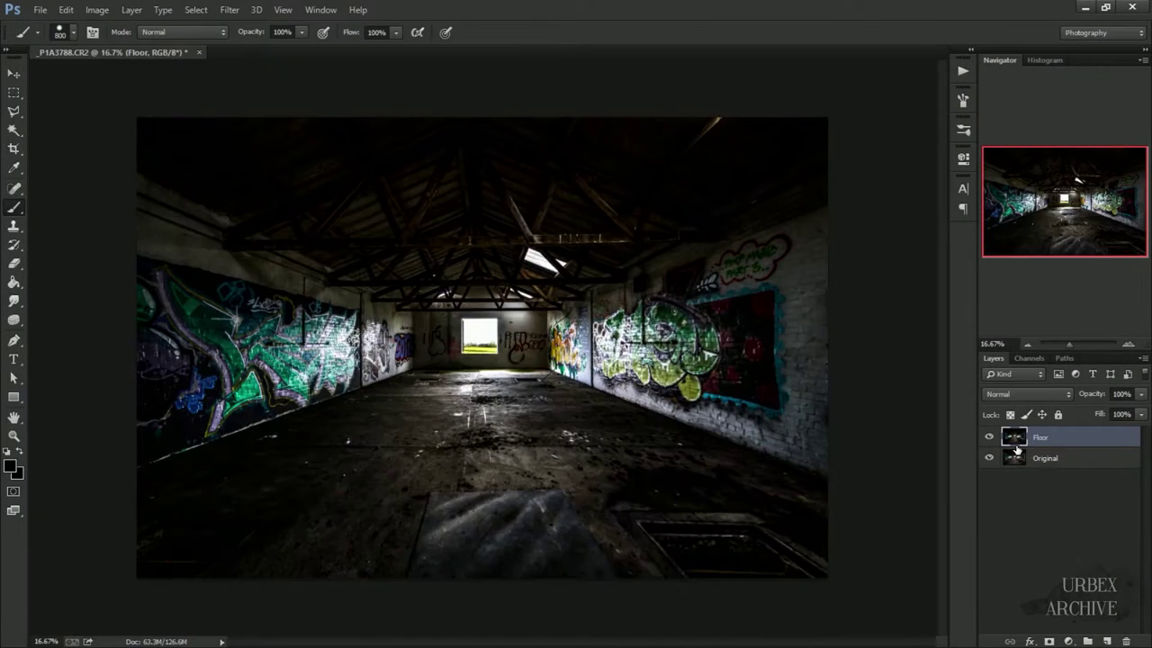
Add an inverted mask to Floor and start painting its edit back onto the floor in white.
{"action": "left_click", "coordinate": [1048, 641]}
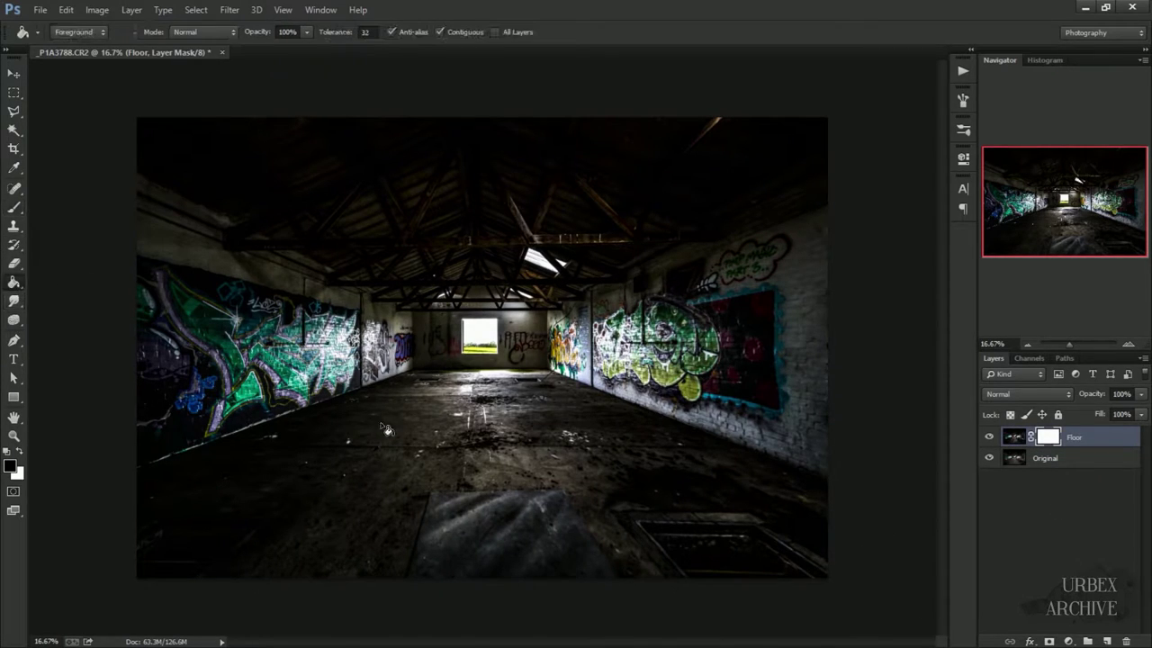
{"action": "key", "text": "ctrl+i"}
{"action": "key", "text": "x"}
{"action": "scroll", "coordinate": [507, 369], "scroll_direction": "up", "scroll_amount": 5}
{"action": "right_click", "coordinate": [507, 369]}
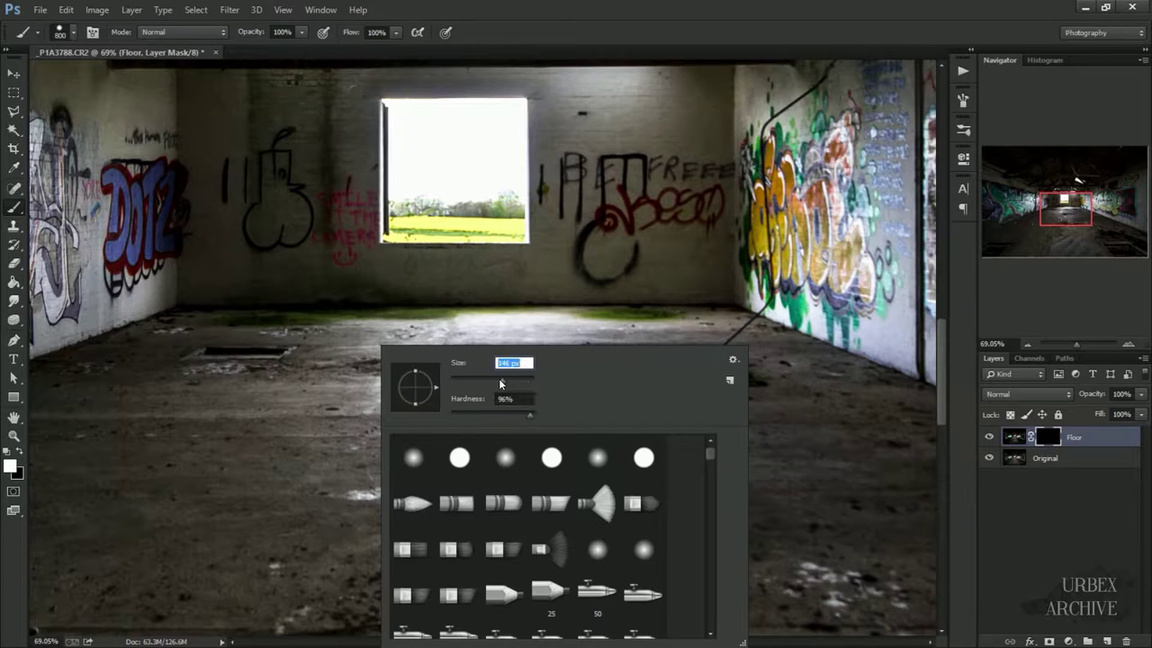
{"action": "left_click", "coordinate": [186, 337]}
{"action": "left_click", "coordinate": [724, 336], "text": "shift"}
Enlarge the brush to 600 and paint the Floor edit across the lower floor.
{"action": "key", "text": "End"}
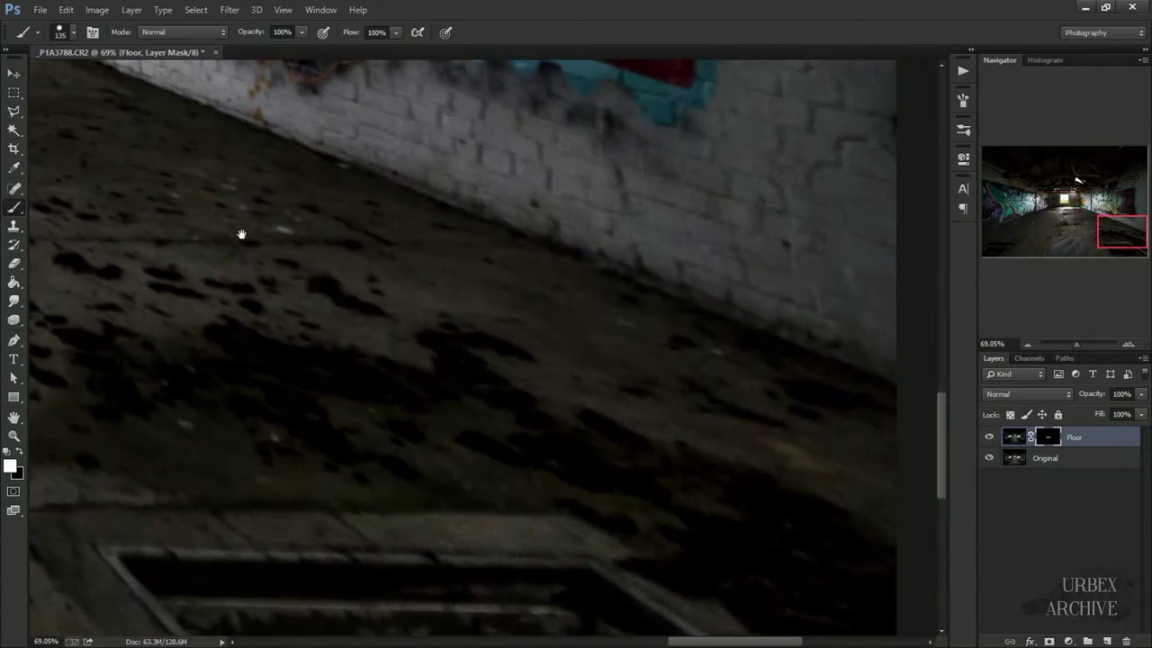
{"action": "scroll", "coordinate": [296, 303], "scroll_direction": "down", "scroll_amount": 4, "text": "alt"}
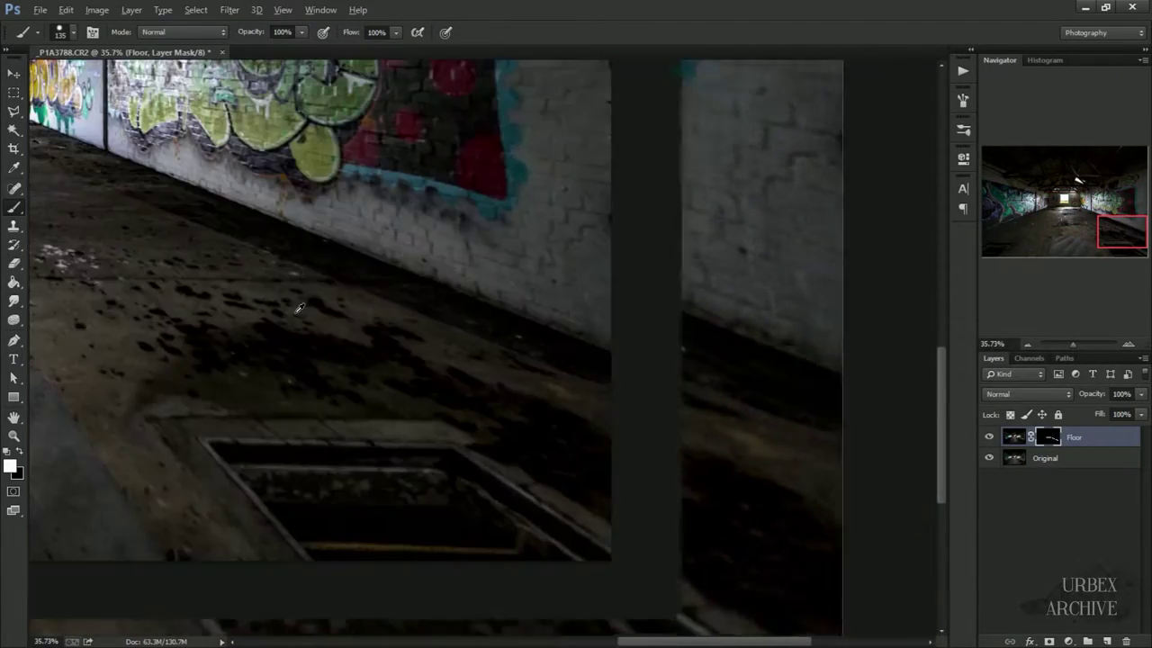
{"action": "key", "text": "bracketright"}
{"action": "key", "text": "bracketright"}
{"action": "key", "text": "bracketright"}
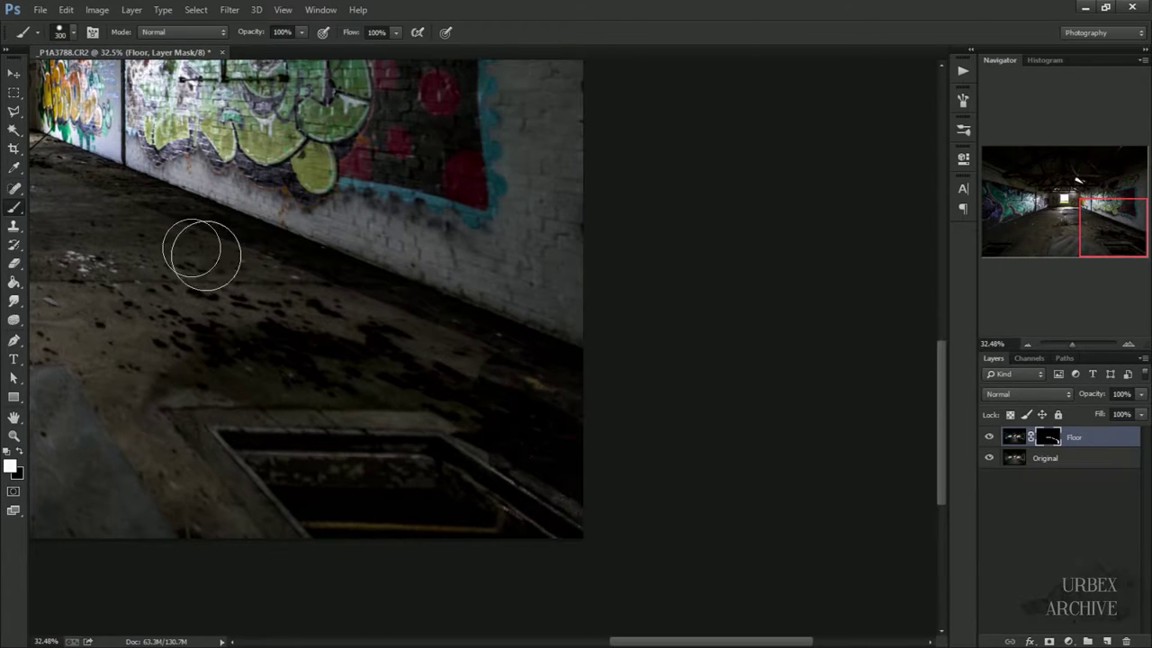
{"action": "scroll", "coordinate": [201, 249], "scroll_direction": "left", "scroll_amount": 5}
{"action": "scroll", "coordinate": [208, 220], "scroll_direction": "left", "scroll_amount": 4}
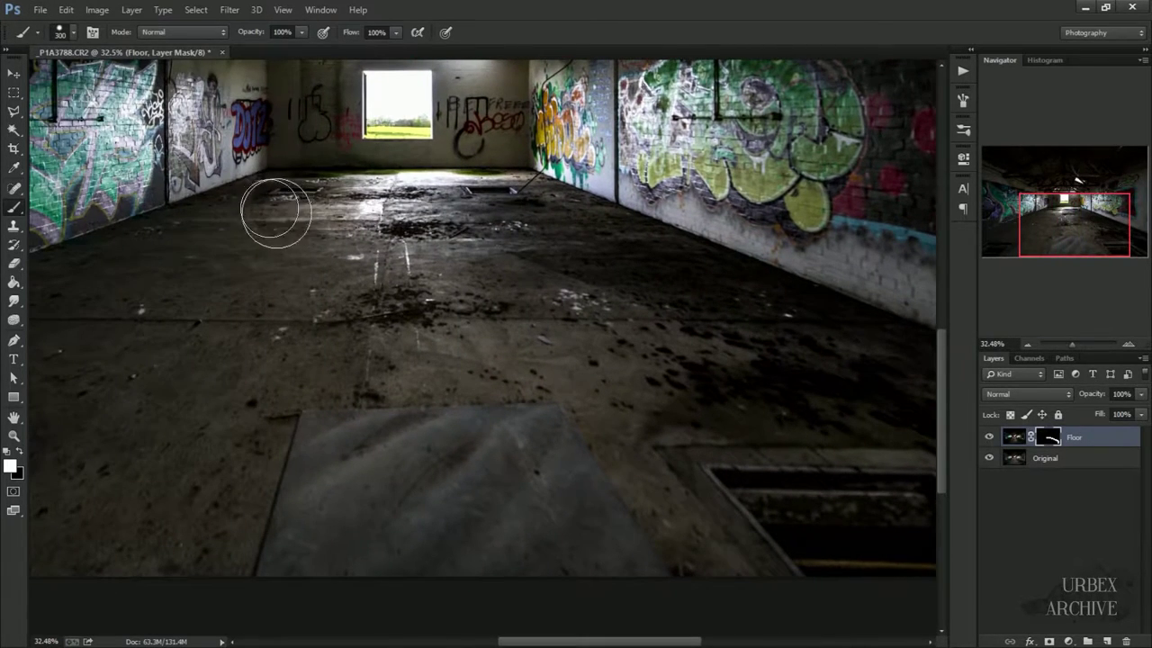
{"action": "scroll", "coordinate": [275, 206], "scroll_direction": "up", "scroll_amount": 5, "text": "alt"}
{"action": "scroll", "coordinate": [351, 243], "scroll_direction": "down", "scroll_amount": 2, "text": "alt"}
{"action": "scroll", "coordinate": [630, 478], "scroll_direction": "left", "scroll_amount": 5}
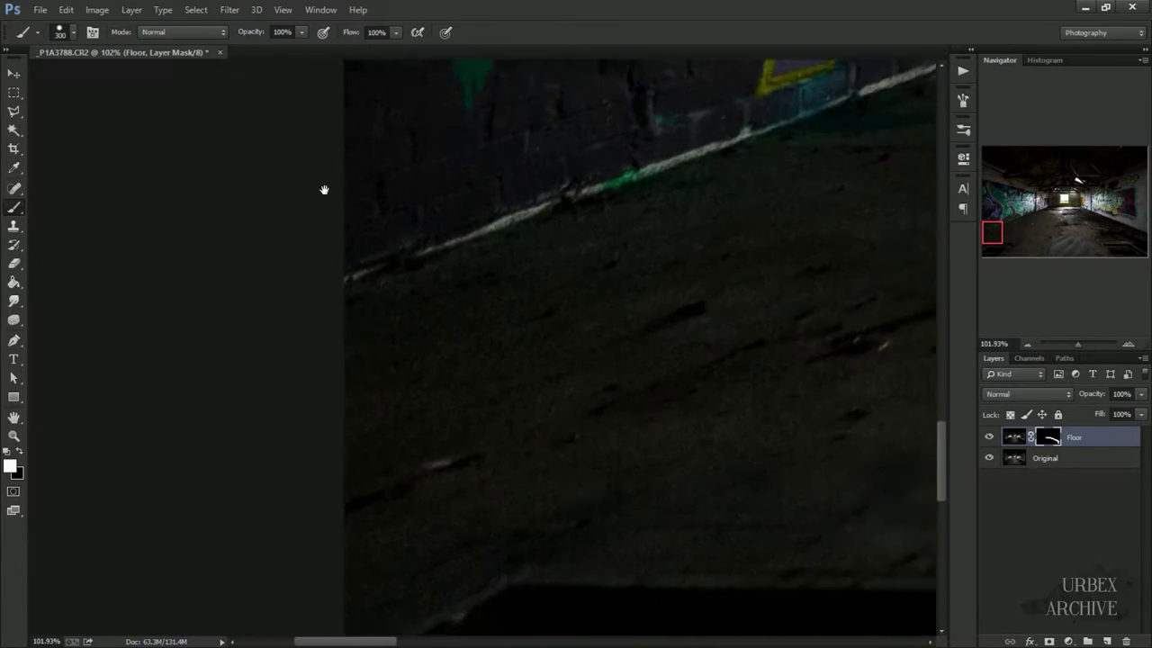
{"action": "scroll", "coordinate": [323, 311], "scroll_direction": "down", "scroll_amount": 3, "text": "alt"}
{"action": "scroll", "coordinate": [663, 237], "scroll_direction": "down", "scroll_amount": 4, "text": "alt"}
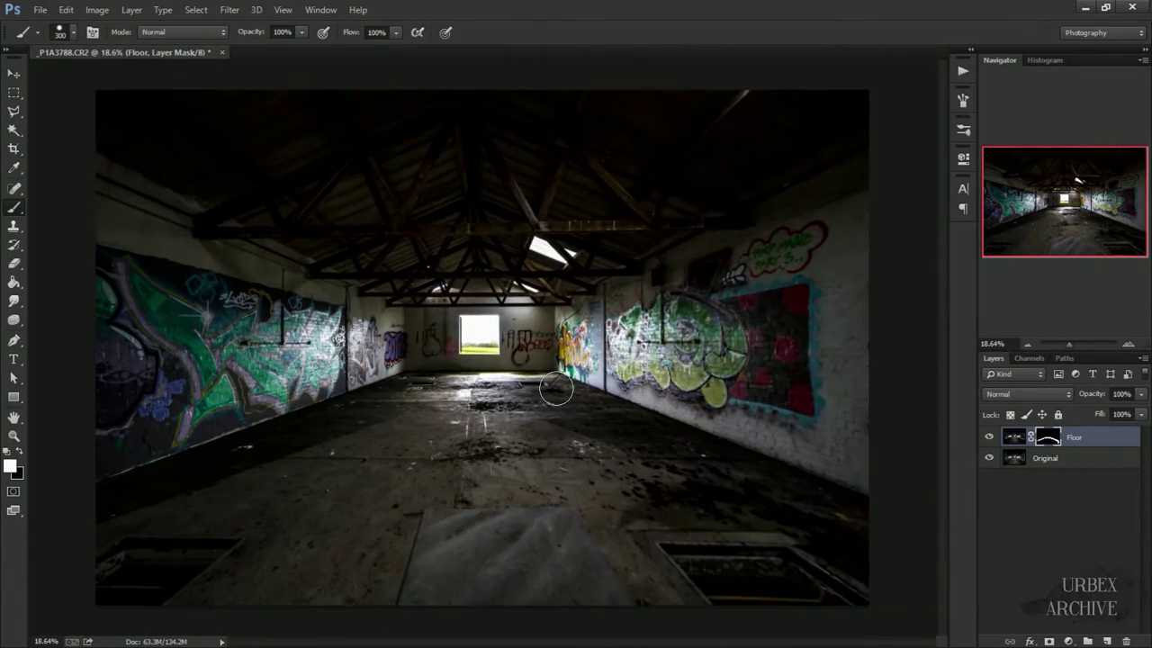
{"action": "key", "text": "bracketright"}
{"action": "key", "text": "bracketright"}
{"action": "key", "text": "bracketright"}
{"action": "mouse_move", "coordinate": [761, 522]}
{"action": "left_mouse_down"}
{"action": "mouse_move", "coordinate": [643, 564]}
{"action": "mouse_move", "coordinate": [170, 514]}
{"action": "mouse_move", "coordinate": [599, 522]}
{"action": "mouse_move", "coordinate": [326, 532]}
{"action": "left_mouse_up"}
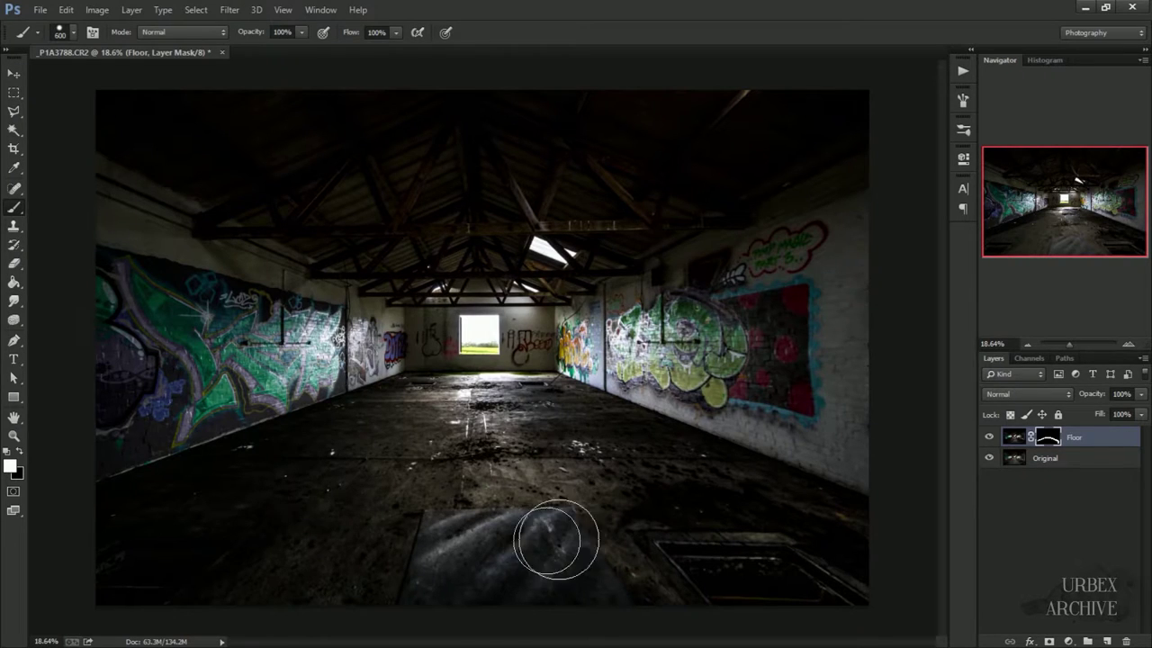
Compare Floor on and off, then duplicate Original to make the Walls L&R layer.
{"action": "left_click", "coordinate": [988, 437]}
{"action": "left_click", "coordinate": [988, 436]}
{"action": "left_click", "coordinate": [1053, 458]}
{"action": "key", "text": "ctrl+j"}
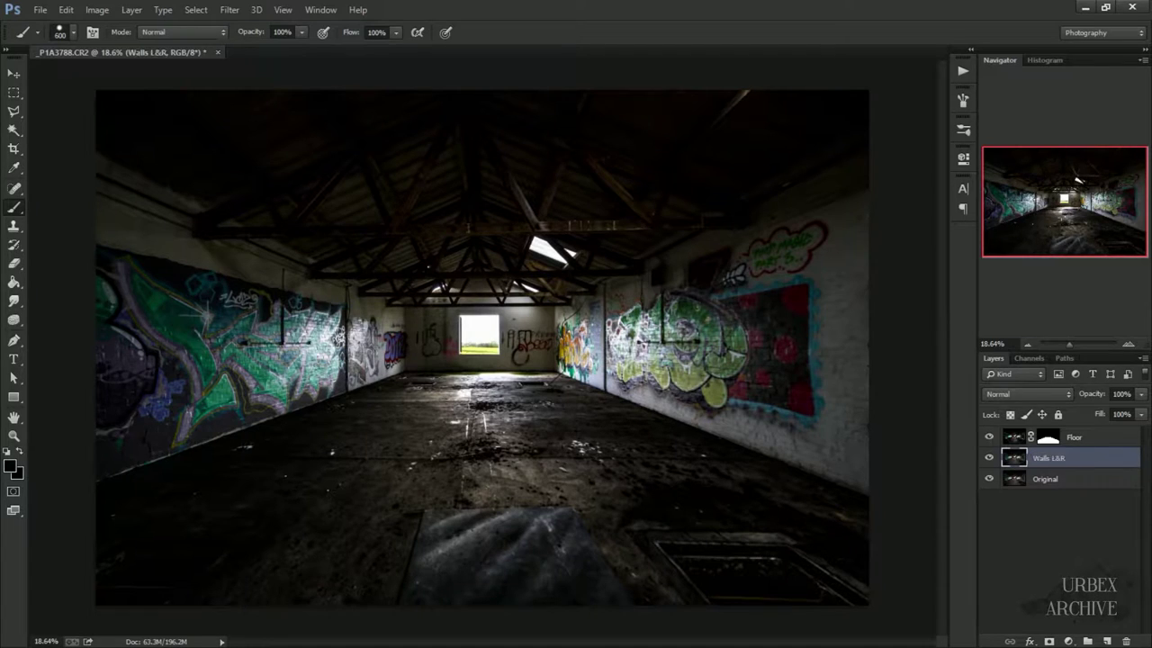
In Camera Raw, set the walls layer to Clarity +73, Exposure -0.70, Highlights -25, Yellow saturation -24.
{"action": "left_click", "coordinate": [229, 9]}
{"action": "left_click", "coordinate": [274, 88]}
{"action": "left_click_drag", "start_coordinate": [1038, 442], "coordinate": [1101, 442]}
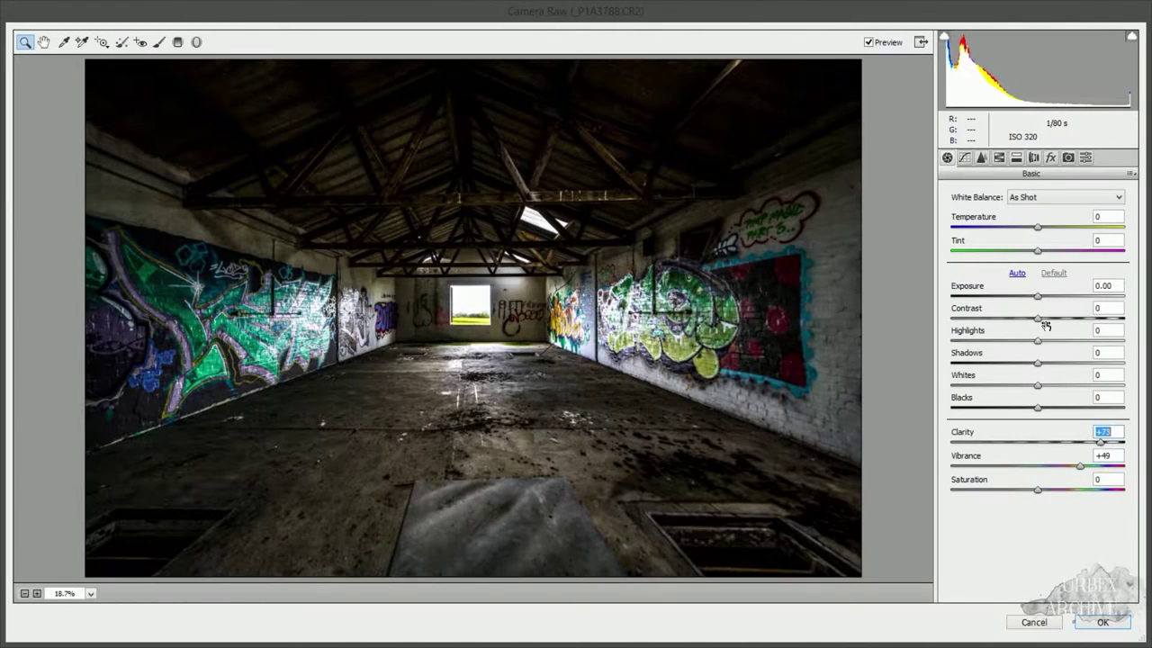
{"action": "left_click_drag", "start_coordinate": [1037, 296], "coordinate": [1025, 296]}
{"action": "left_click_drag", "start_coordinate": [1037, 340], "coordinate": [1020, 341]}
{"action": "mouse_move", "coordinate": [1037, 386]}
{"action": "left_mouse_down"}
{"action": "mouse_move", "coordinate": [1067, 385]}
{"action": "mouse_move", "coordinate": [1020, 410]}
{"action": "left_mouse_up"}
{"action": "left_click", "coordinate": [998, 158]}
{"action": "left_click_drag", "start_coordinate": [1038, 308], "coordinate": [1017, 308]}
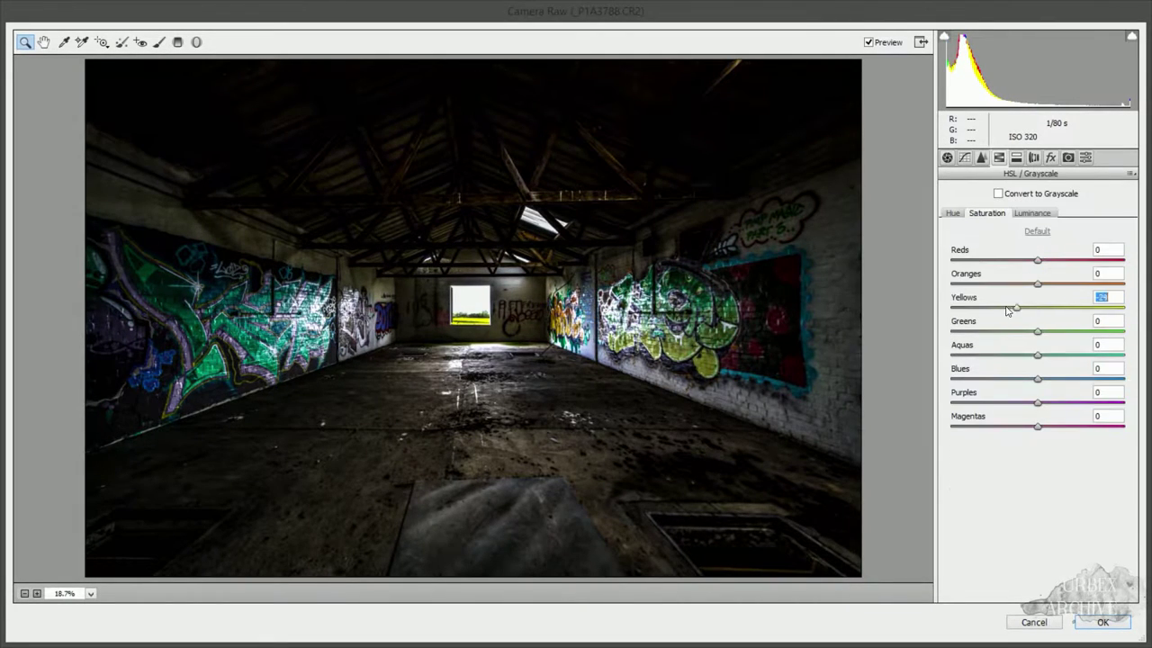
{"action": "left_click", "coordinate": [947, 157]}
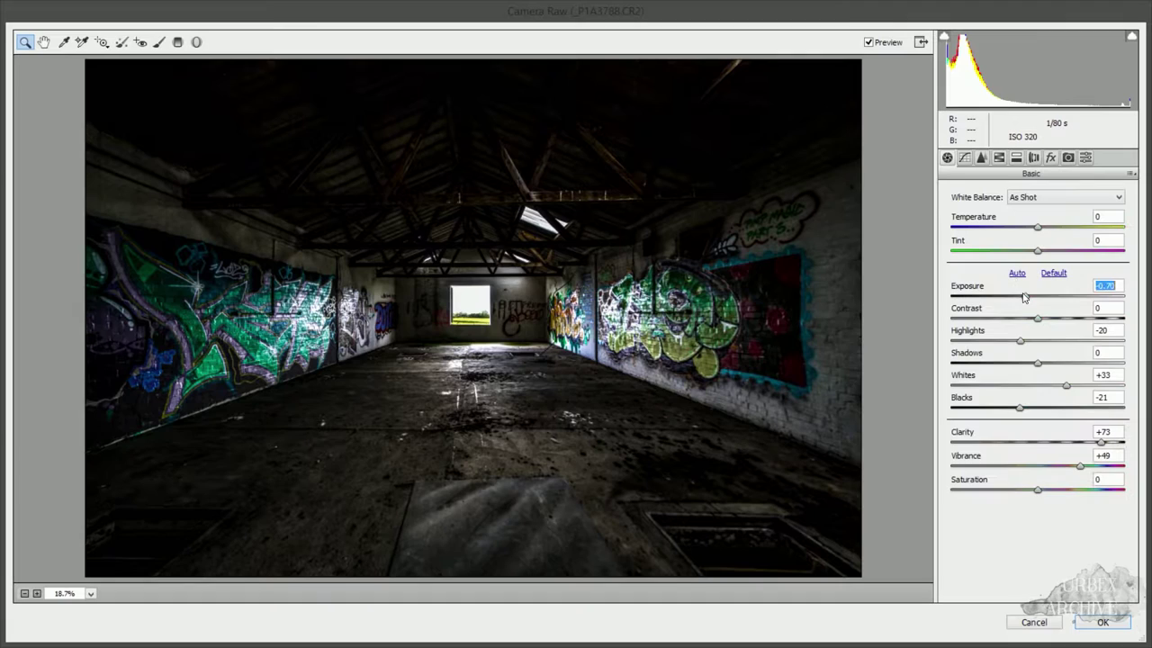
Brush the graffiti walls with Clarity +74 and darker exposure, then apply the Camera Raw edit.
{"action": "left_click", "coordinate": [160, 42]}
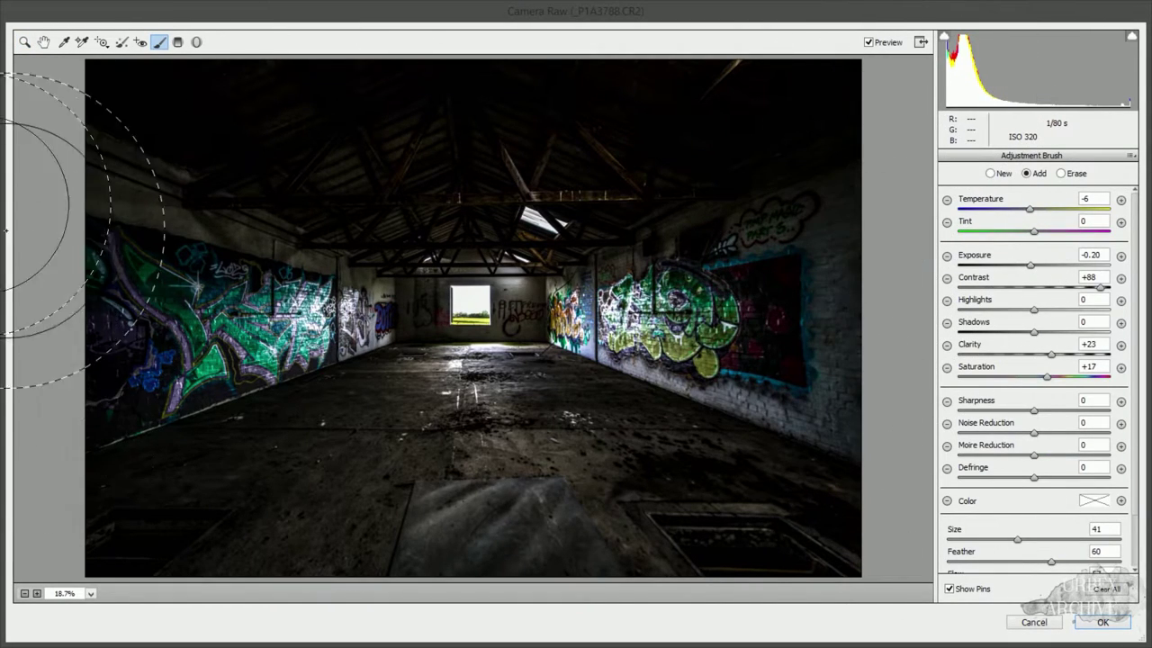
{"action": "left_click", "coordinate": [915, 259]}
{"action": "left_click_drag", "start_coordinate": [1051, 354], "coordinate": [1094, 355]}
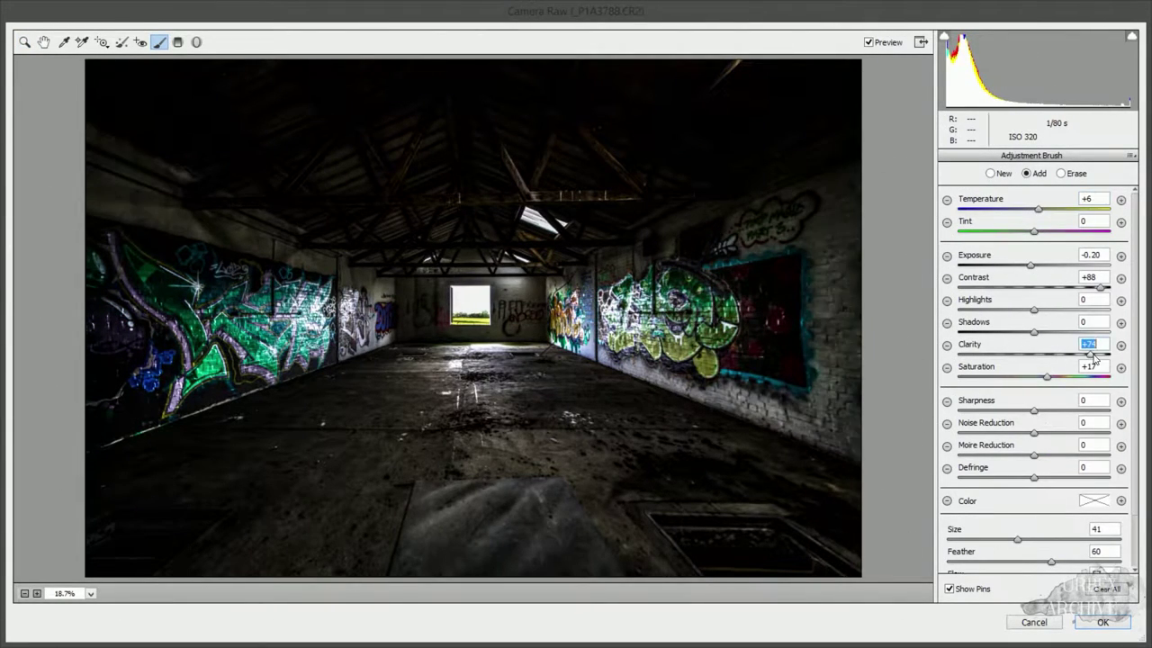
{"action": "left_click_drag", "start_coordinate": [1025, 263], "coordinate": [999, 264]}
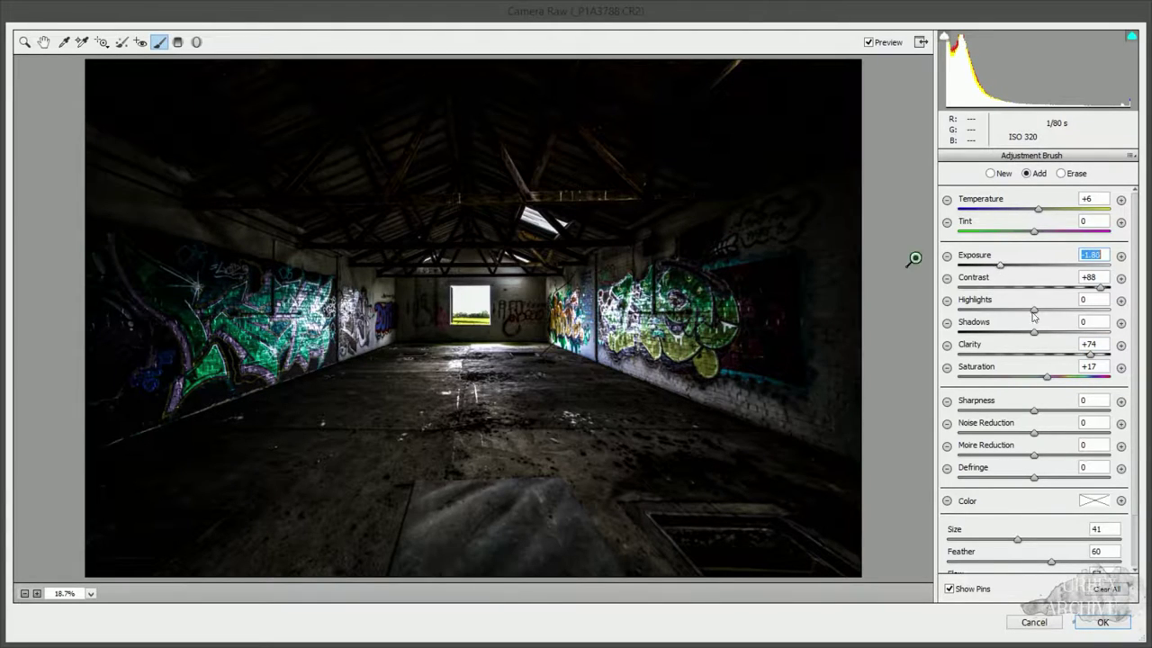
{"action": "left_click", "coordinate": [1104, 624]}
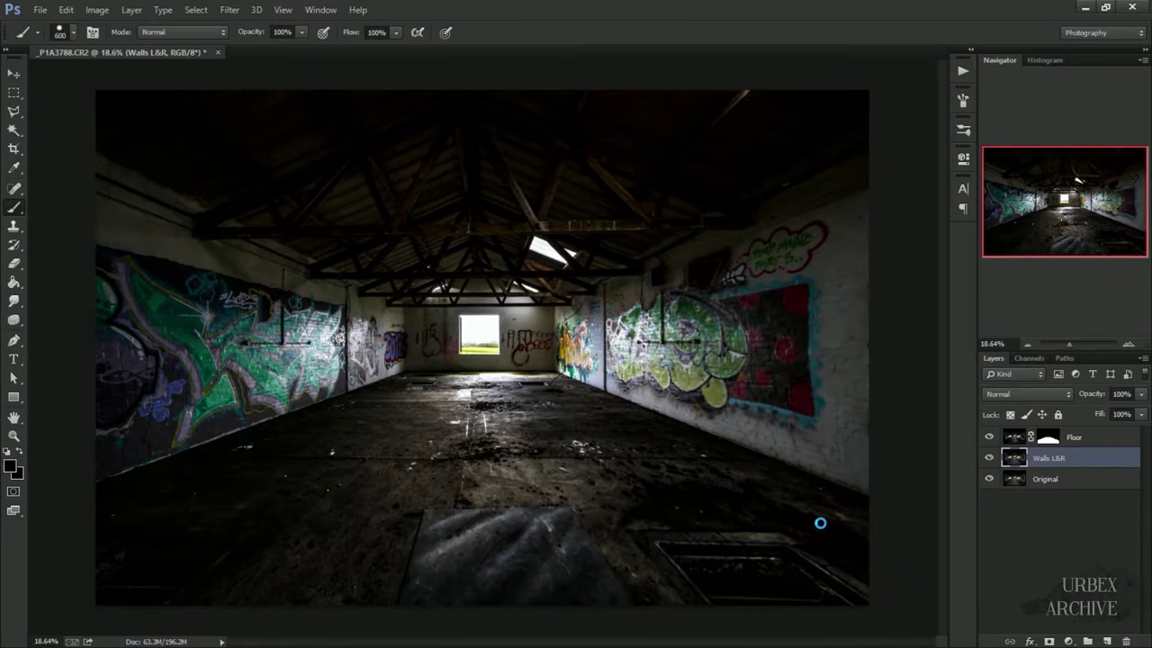
Add a mask to Walls L&R and paint out the wall effect around the back window in black.
{"action": "left_click", "coordinate": [1048, 641]}
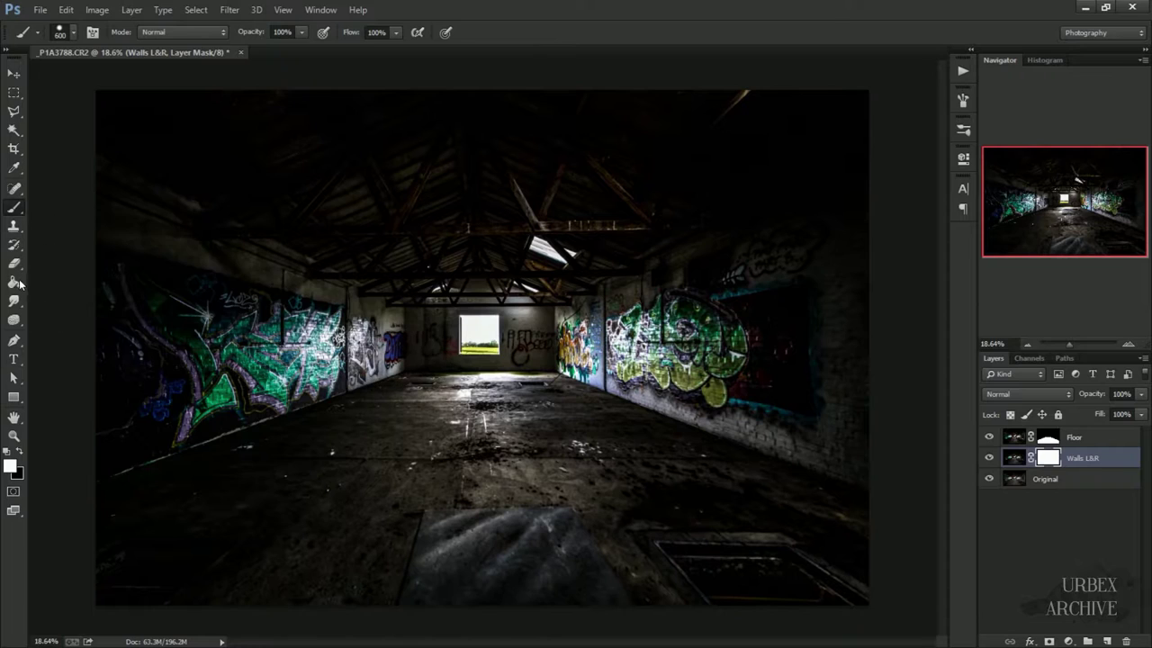
{"action": "key", "text": "x"}
{"action": "scroll", "coordinate": [414, 301], "scroll_direction": "up", "scroll_amount": 5}
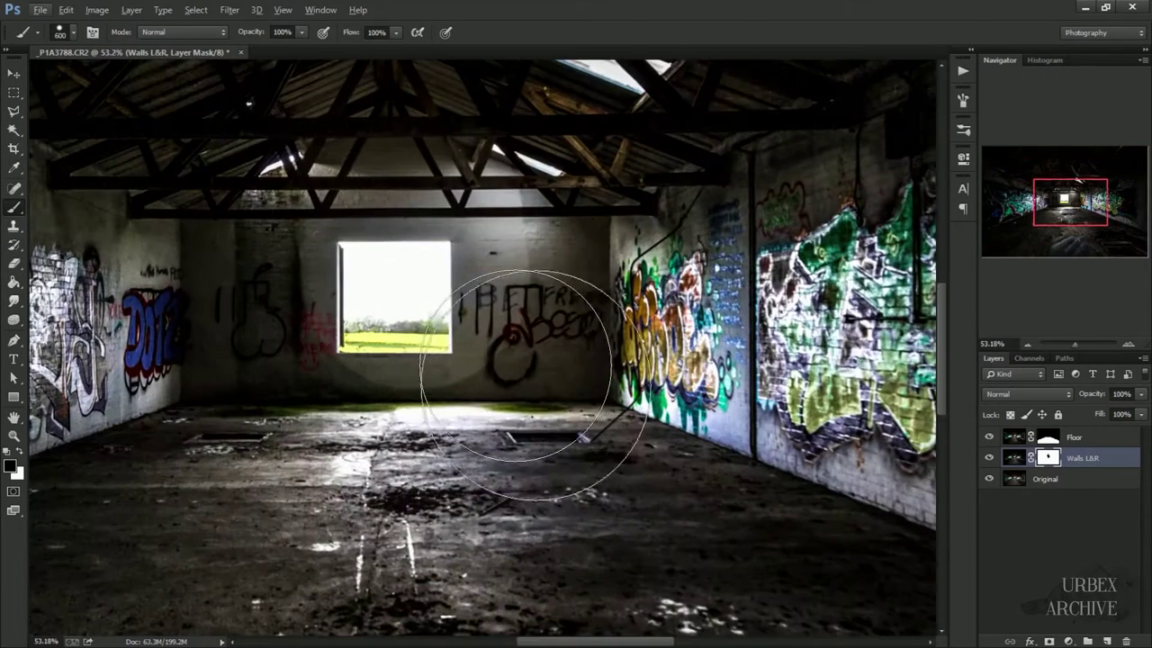
{"action": "mouse_move", "coordinate": [519, 360]}
{"action": "left_mouse_down"}
{"action": "mouse_move", "coordinate": [497, 216]}
{"action": "mouse_move", "coordinate": [424, 167]}
{"action": "mouse_move", "coordinate": [296, 270]}
{"action": "mouse_move", "coordinate": [309, 206]}
{"action": "mouse_move", "coordinate": [283, 207]}
{"action": "left_mouse_up"}
{"action": "scroll", "coordinate": [284, 207], "scroll_direction": "down", "scroll_amount": 3}
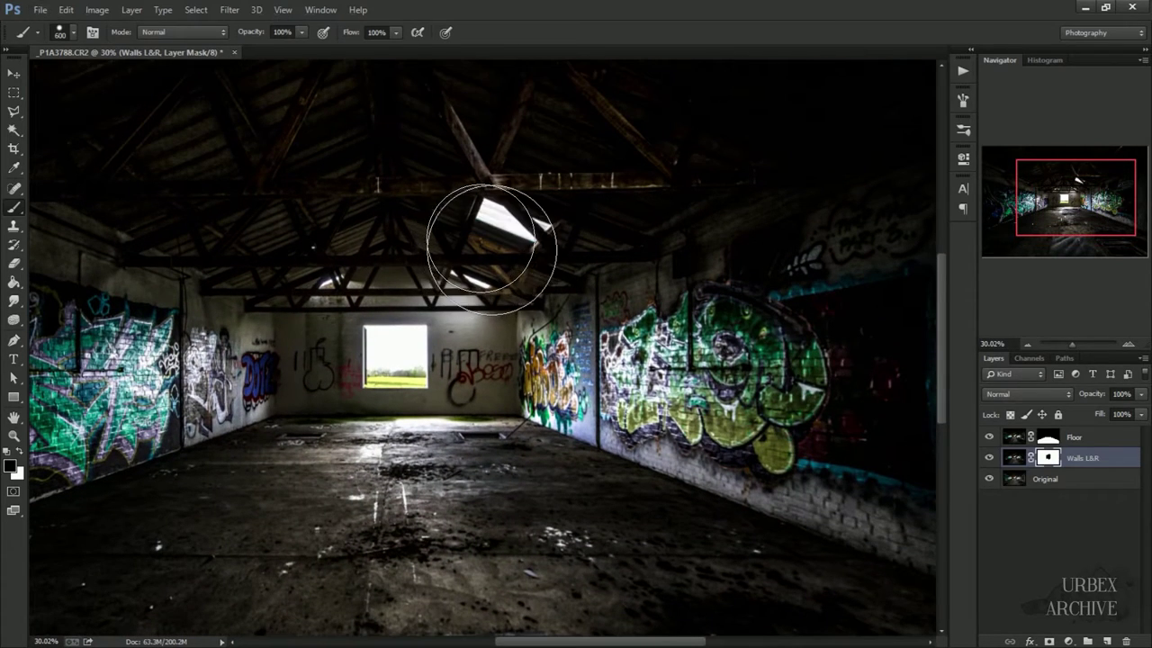
{"action": "scroll", "coordinate": [540, 225], "scroll_direction": "up", "scroll_amount": 3}
Drop Walls L&R to 2% opacity to check the room's left side, then restore it to 100%.
{"action": "left_click", "coordinate": [1120, 393]}
{"action": "type", "text": "2"}
{"action": "key", "text": "Return"}
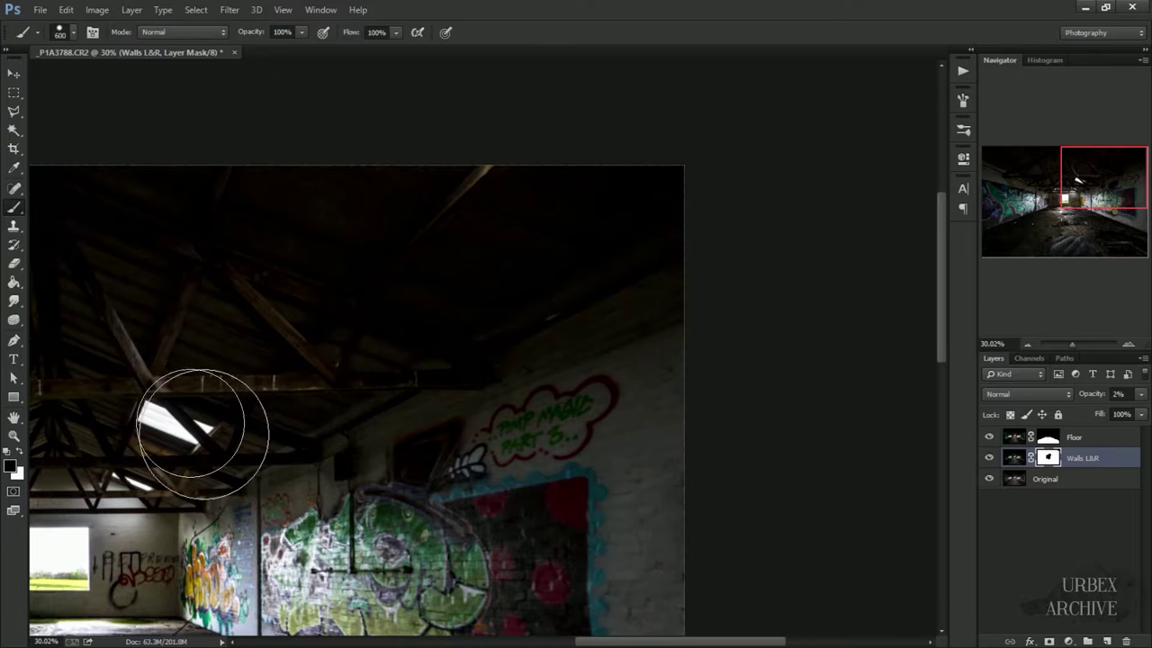
{"action": "mouse_move", "coordinate": [154, 450]}
{"action": "left_mouse_down"}
{"action": "mouse_move", "coordinate": [247, 405]}
{"action": "mouse_move", "coordinate": [249, 420]}
{"action": "left_mouse_up"}
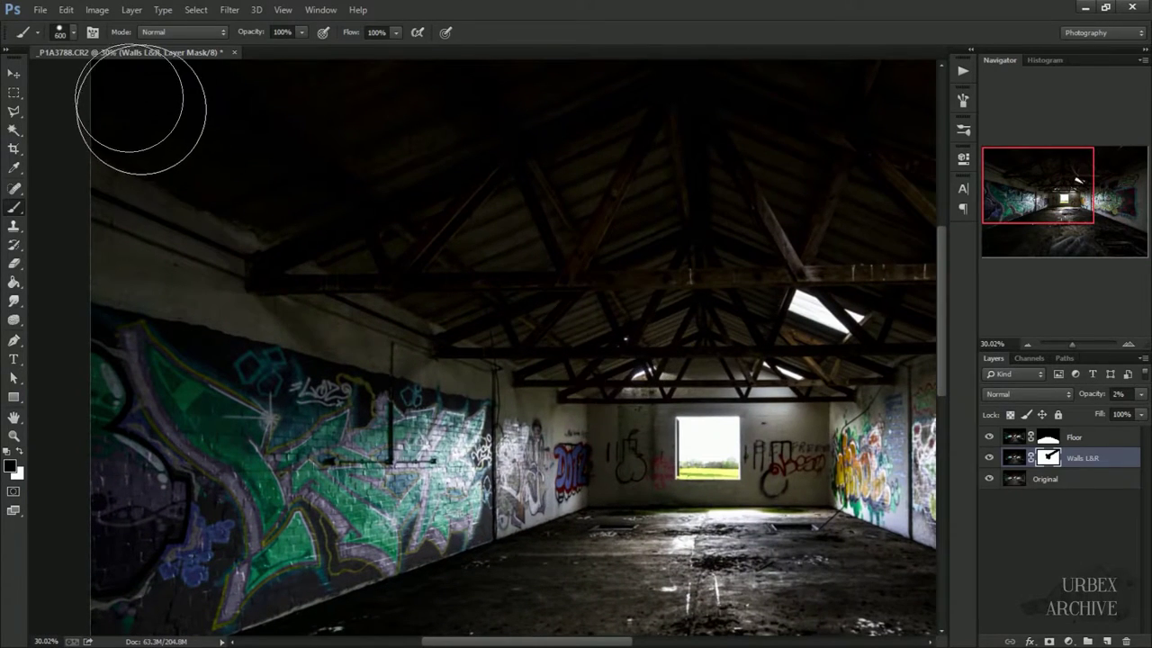
{"action": "left_click", "coordinate": [1121, 393]}
{"action": "type", "text": "100"}
{"action": "key", "text": "Return"}
{"action": "scroll", "coordinate": [566, 258], "scroll_direction": "down", "scroll_amount": 3}
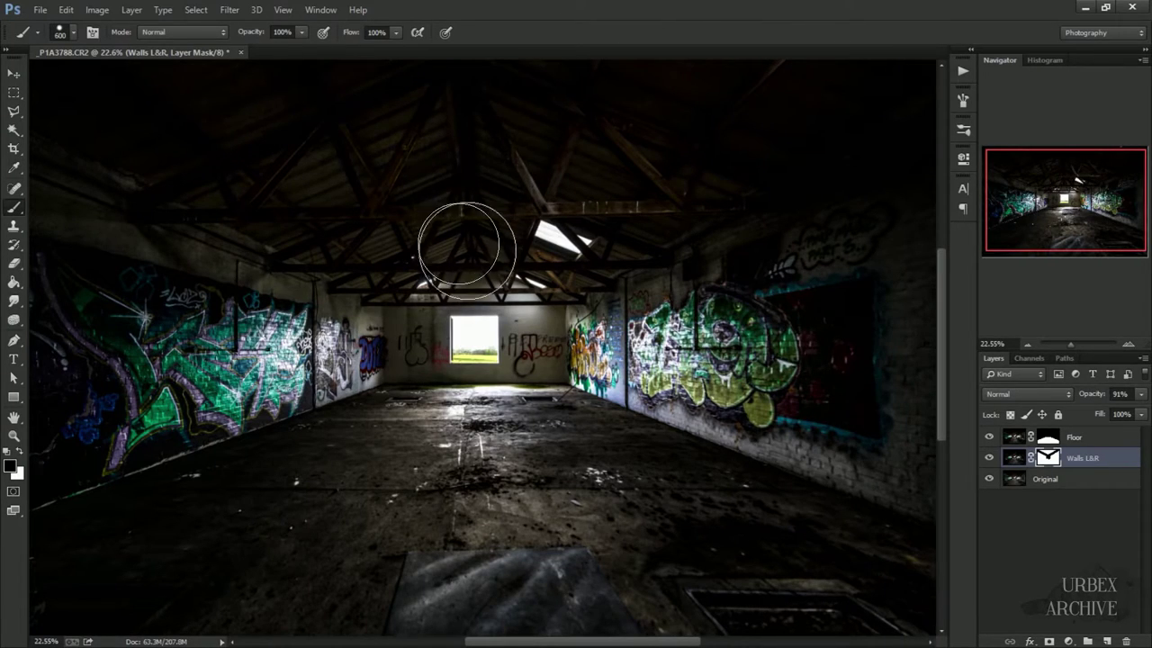
{"action": "scroll", "coordinate": [344, 184], "scroll_direction": "down", "scroll_amount": 2}
Duplicate the Original layer and name the copy Back Wall.
{"action": "left_click", "coordinate": [1127, 343]}
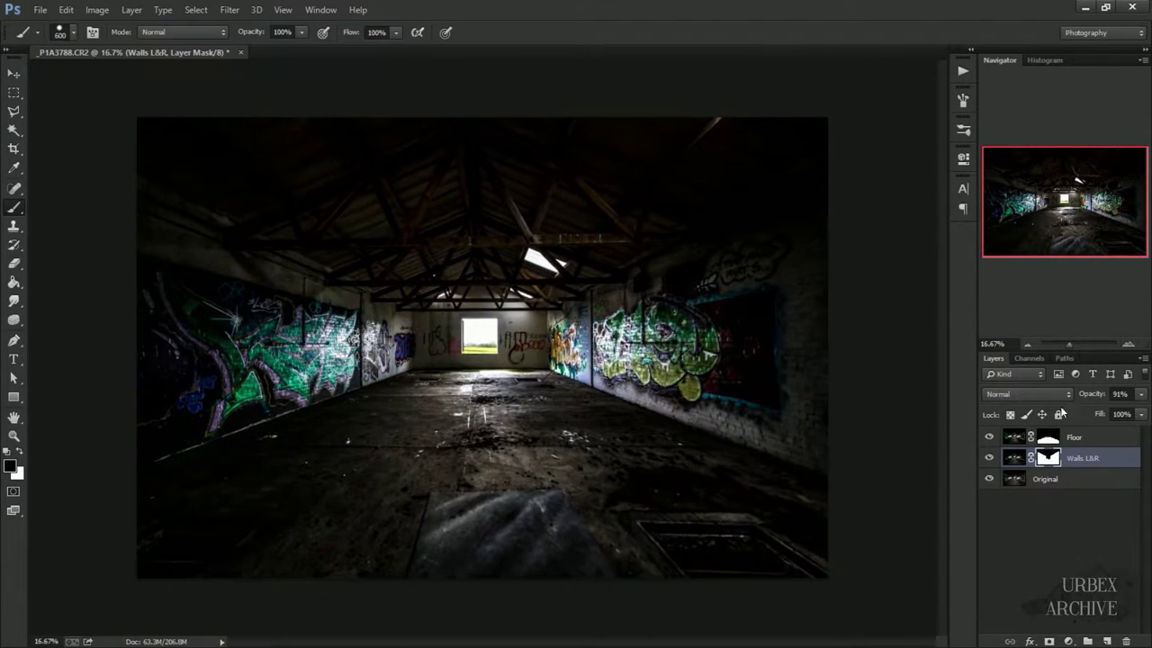
{"action": "left_click", "coordinate": [988, 457]}
{"action": "left_click", "coordinate": [988, 457]}
{"action": "left_click", "coordinate": [1059, 484]}
{"action": "key", "text": "ctrl+j"}
{"action": "double_click", "coordinate": [1048, 479]}
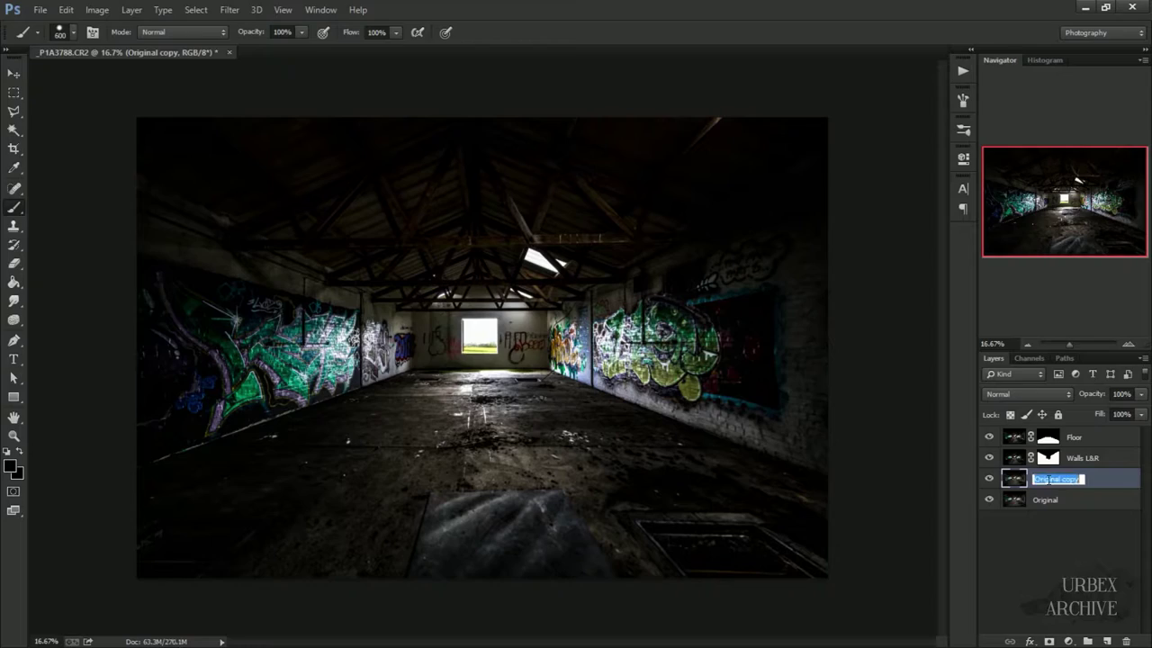
{"action": "type", "text": "ll"}
{"action": "key", "text": "Return"}
In Camera Raw, give Back Wall Clarity +100, Exposure -1.35, Highlights -32 and Whites +55.
{"action": "left_click", "coordinate": [230, 9]}
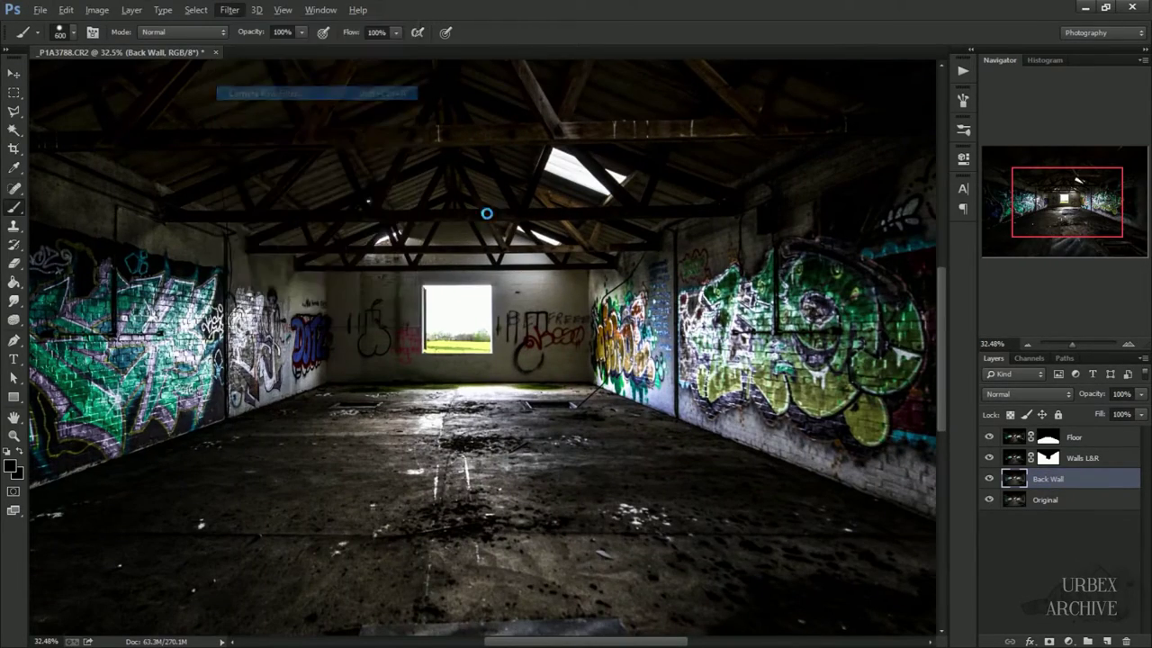
{"action": "left_click", "coordinate": [270, 94]}
{"action": "left_click_drag", "start_coordinate": [1039, 442], "coordinate": [1124, 443]}
{"action": "left_click_drag", "start_coordinate": [1038, 296], "coordinate": [1018, 297]}
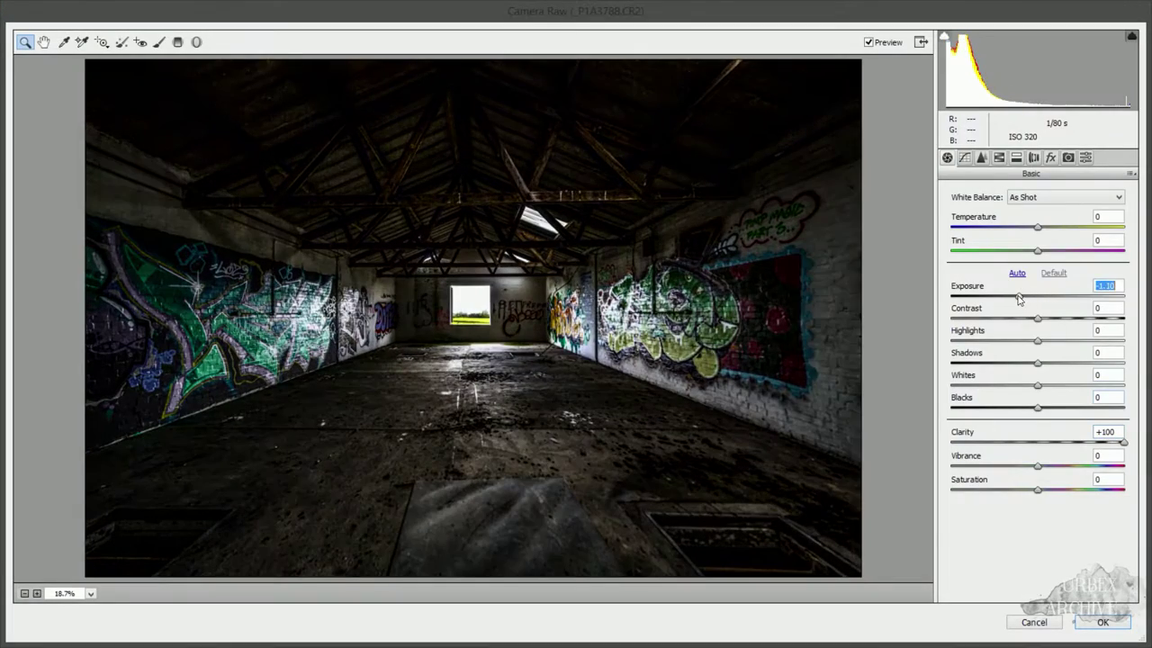
{"action": "left_click_drag", "start_coordinate": [1037, 342], "coordinate": [1008, 341]}
{"action": "left_click_drag", "start_coordinate": [1037, 385], "coordinate": [1080, 385]}
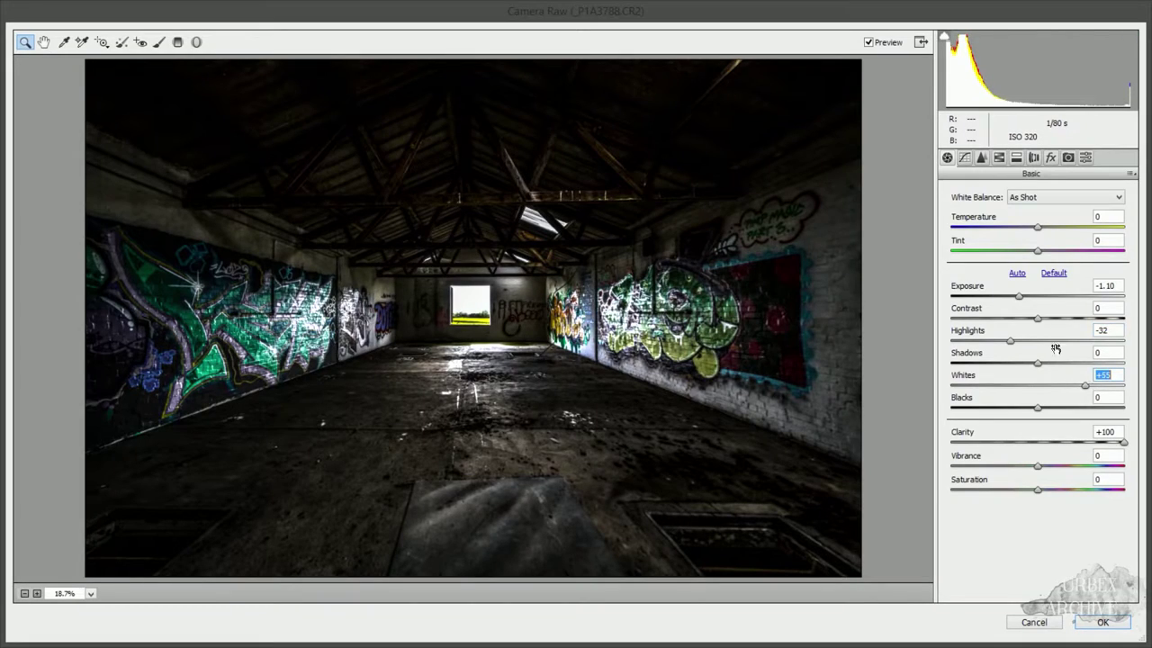
{"action": "left_click", "coordinate": [1050, 158]}
{"action": "left_click", "coordinate": [1033, 157]}
{"action": "left_click", "coordinate": [947, 157]}
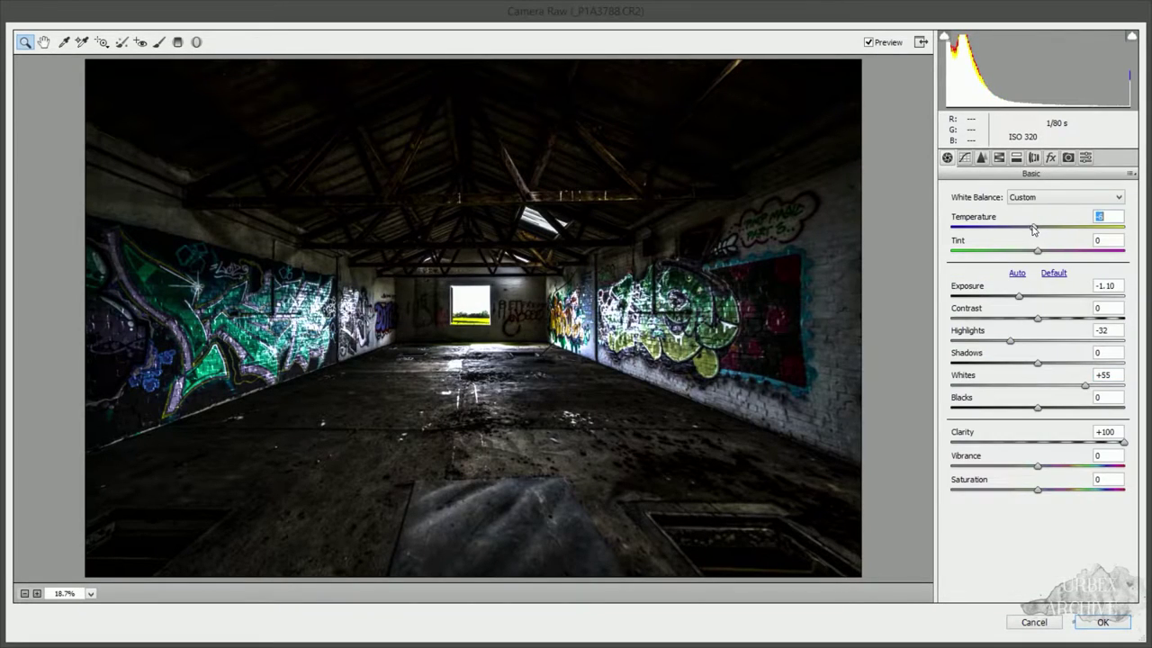
{"action": "left_click", "coordinate": [999, 157]}
{"action": "left_click", "coordinate": [947, 157]}
{"action": "left_click_drag", "start_coordinate": [1020, 297], "coordinate": [1017, 298]}
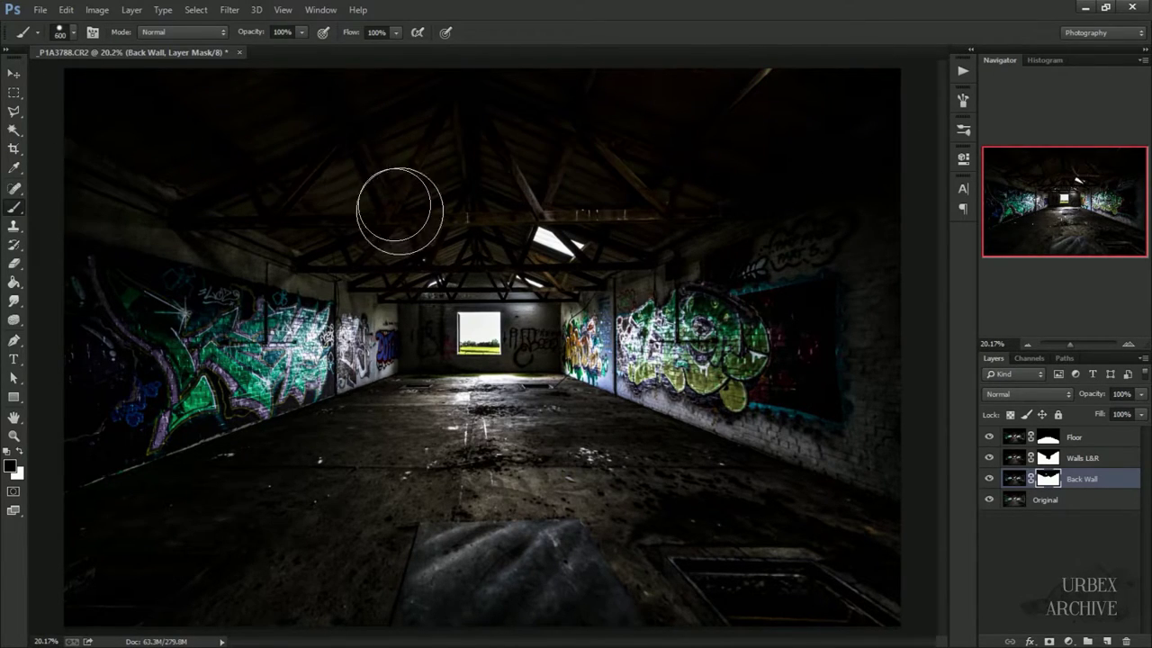
Compare the image with and without Back Wall, then duplicate Original for the Roof layer.
{"action": "left_click", "coordinate": [989, 478]}
{"action": "left_click", "coordinate": [989, 478]}
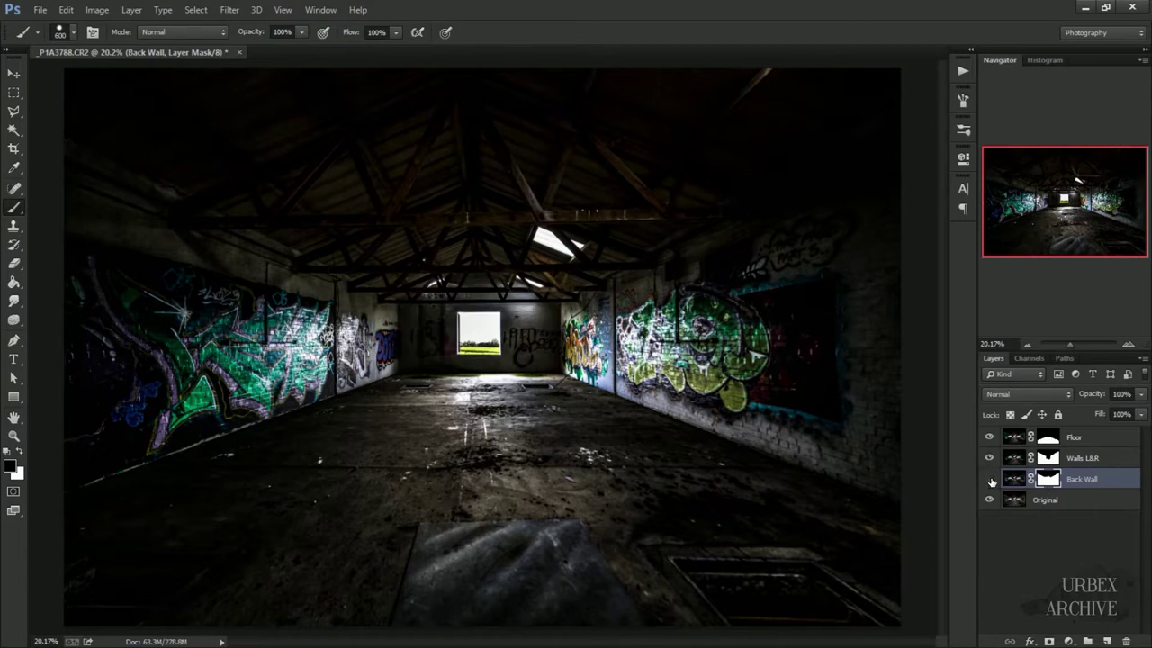
{"action": "left_click", "coordinate": [990, 480]}
{"action": "left_click", "coordinate": [989, 480]}
{"action": "left_click", "coordinate": [1030, 343]}
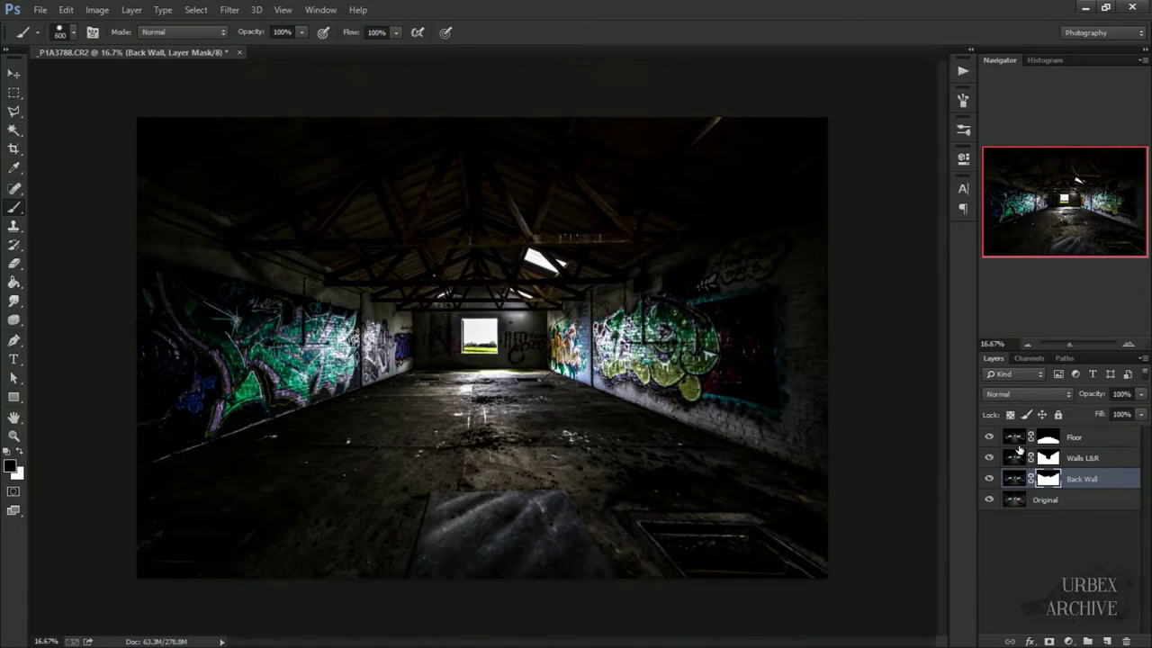
{"action": "left_click", "coordinate": [1048, 499]}
{"action": "key", "text": "ctrl+j"}
In Camera Raw, give Roof Clarity +57, Highlights -18, Whites +80, Vibrance -33 and cooler temperature.
{"action": "left_click", "coordinate": [230, 10]}
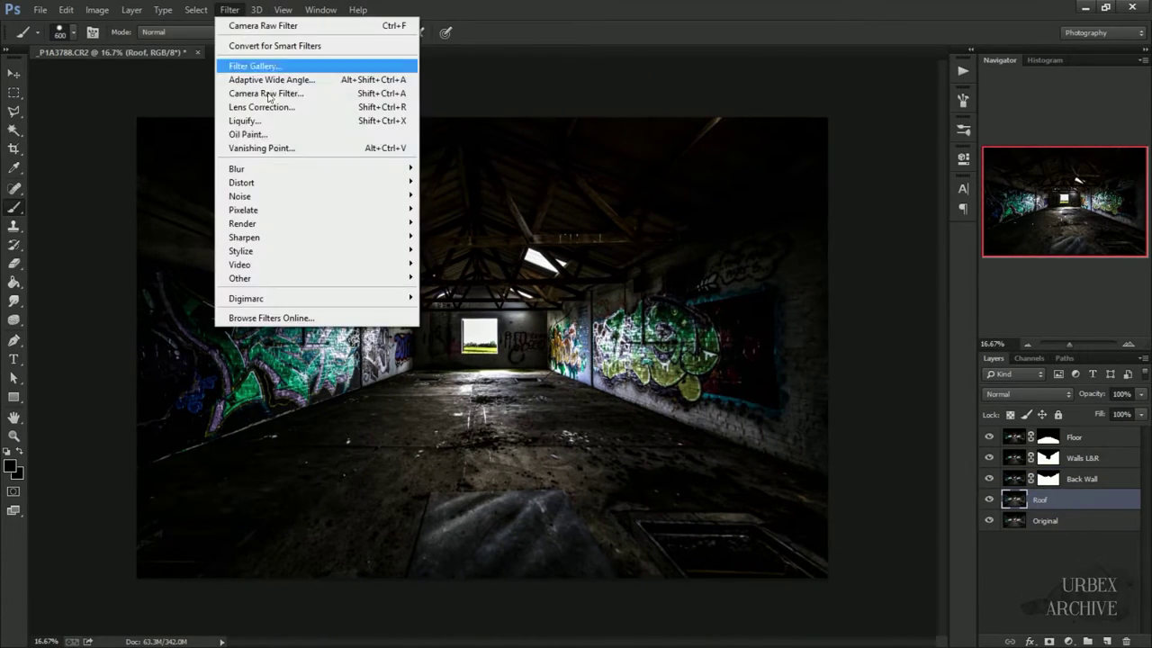
{"action": "left_click", "coordinate": [261, 105]}
{"action": "left_click_drag", "start_coordinate": [1038, 442], "coordinate": [1087, 442]}
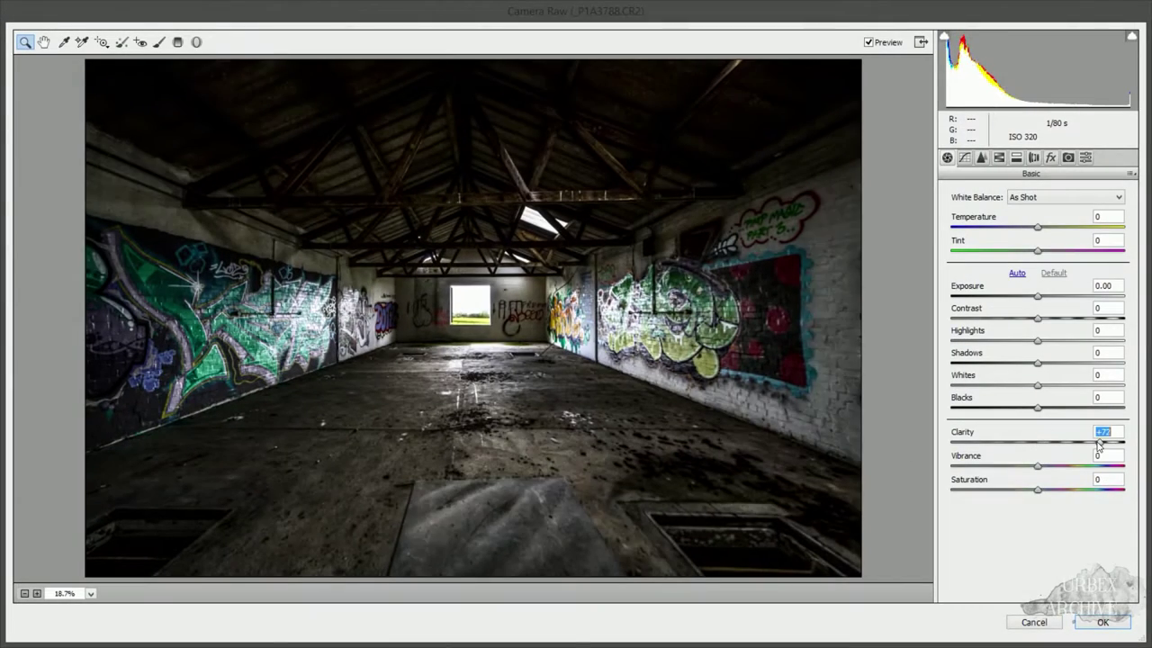
{"action": "left_click_drag", "start_coordinate": [1038, 341], "coordinate": [1021, 341]}
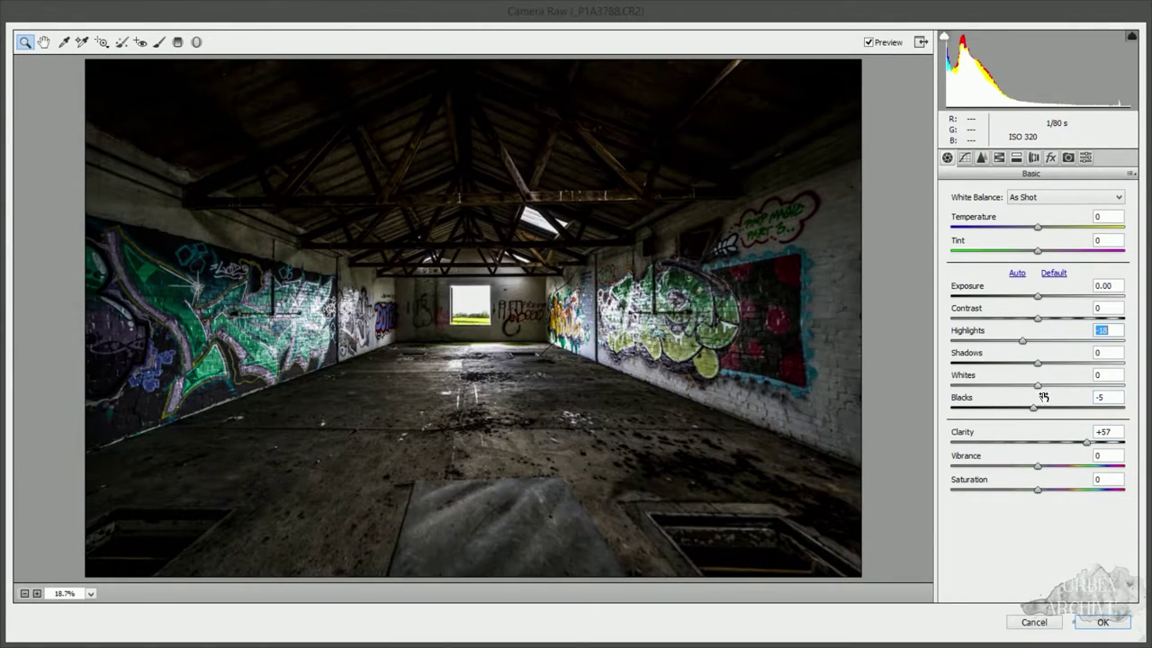
{"action": "left_click_drag", "start_coordinate": [1038, 386], "coordinate": [1107, 385]}
{"action": "left_click", "coordinate": [1031, 226]}
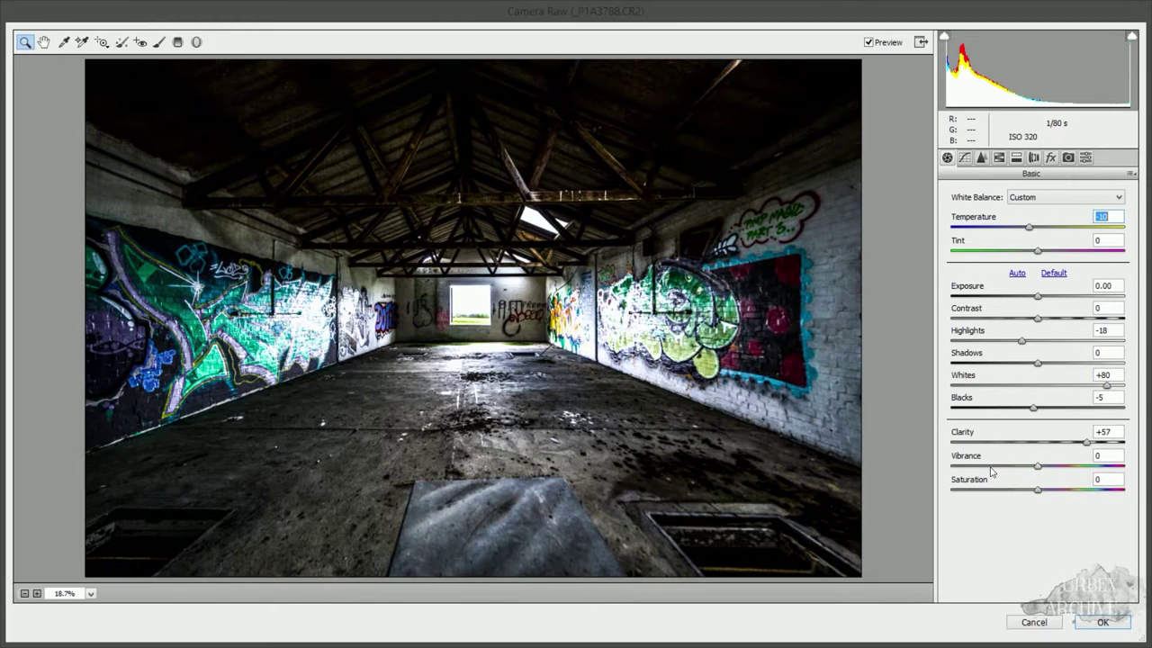
{"action": "left_click_drag", "start_coordinate": [991, 467], "coordinate": [1008, 467]}
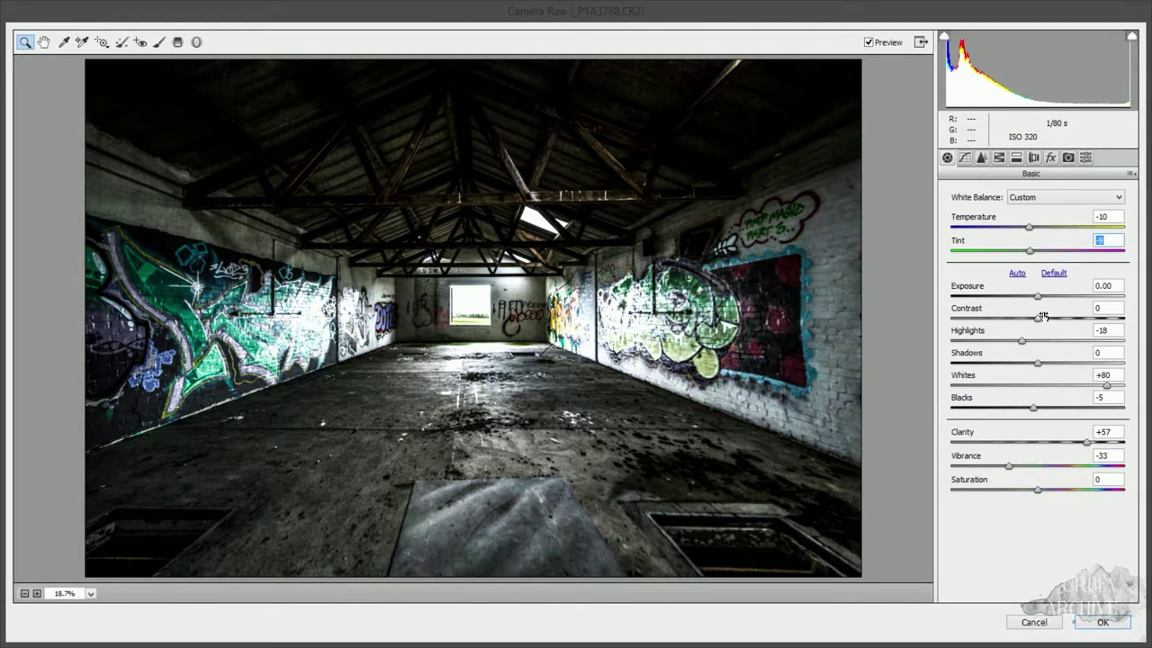
{"action": "left_click_drag", "start_coordinate": [1037, 296], "coordinate": [1035, 296]}
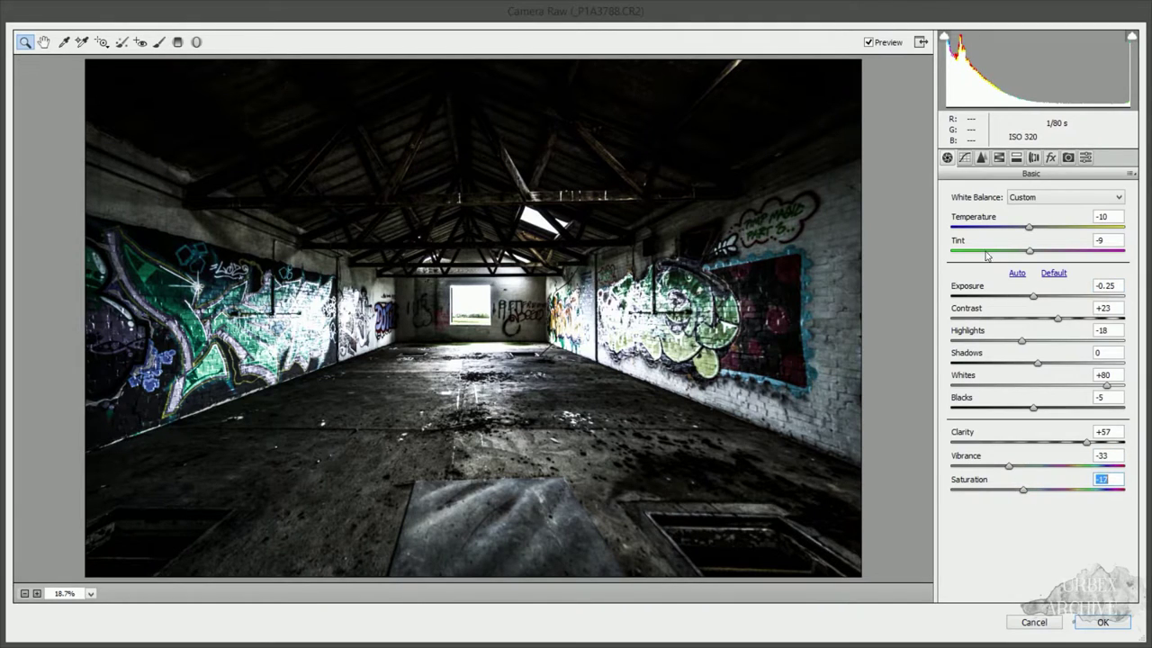
Adjust luminance noise reduction, apply the edit, and lower the Roof layer's fill to 80%.
{"action": "left_click", "coordinate": [981, 158]}
{"action": "left_click", "coordinate": [994, 335]}
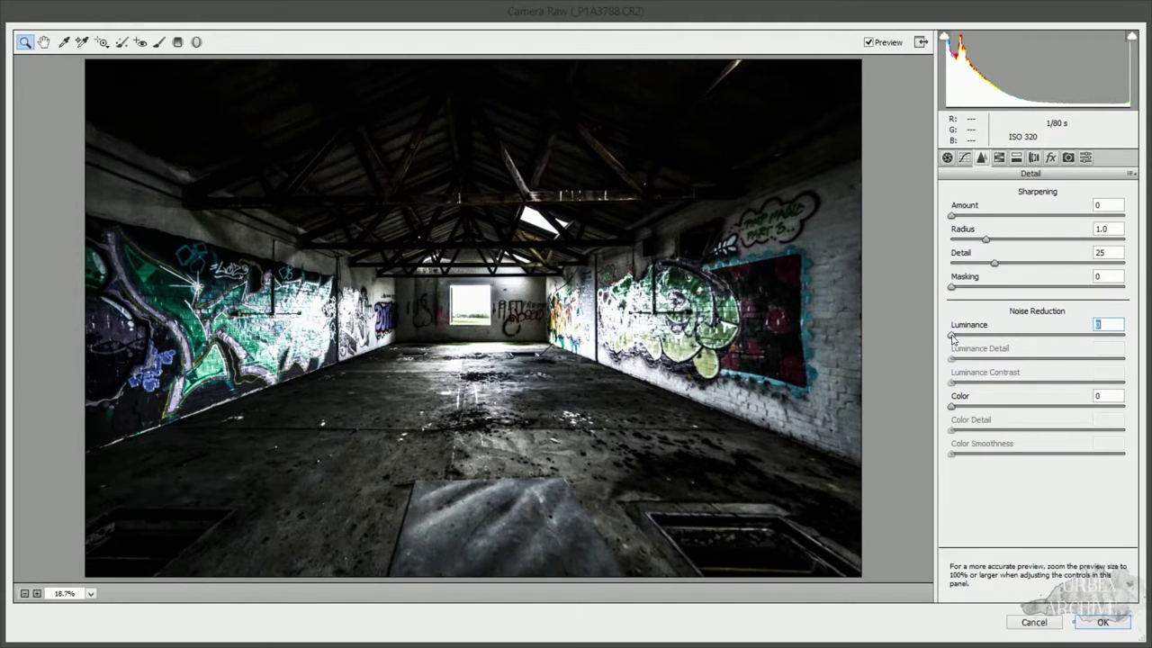
{"action": "left_click", "coordinate": [1099, 622]}
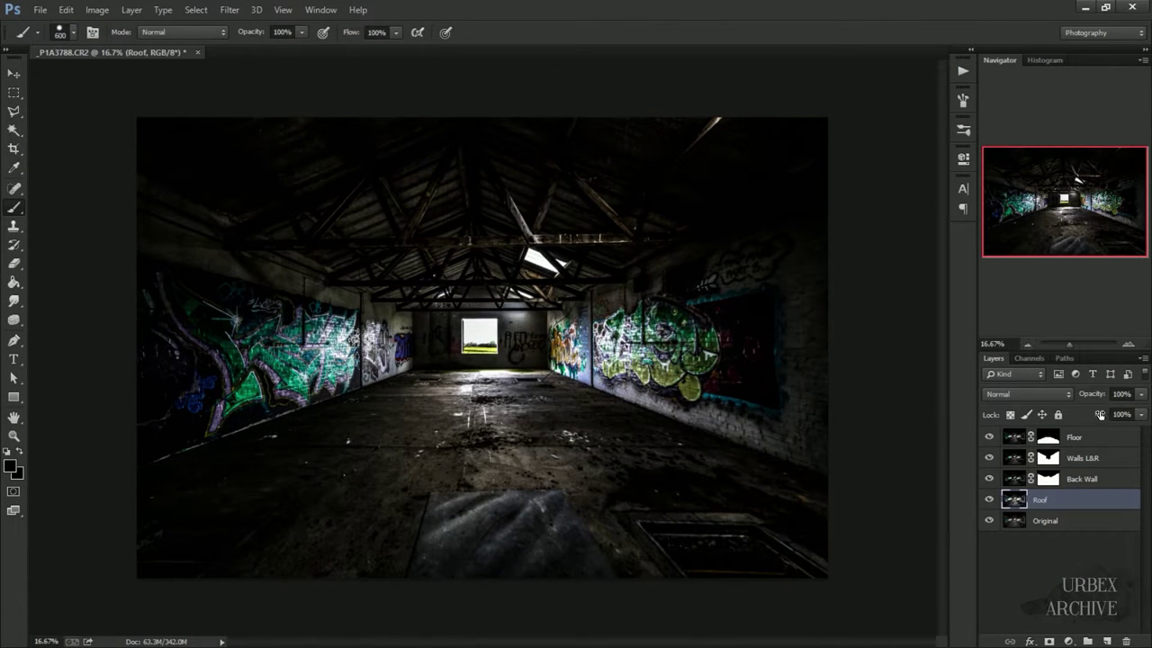
{"action": "left_click_drag", "start_coordinate": [1099, 414], "coordinate": [890, 419]}
Group the edited layers into a Layers group and stamp a new layer from them.
{"action": "left_click", "coordinate": [1091, 447], "text": "shift"}
{"action": "key", "text": "ctrl+g"}
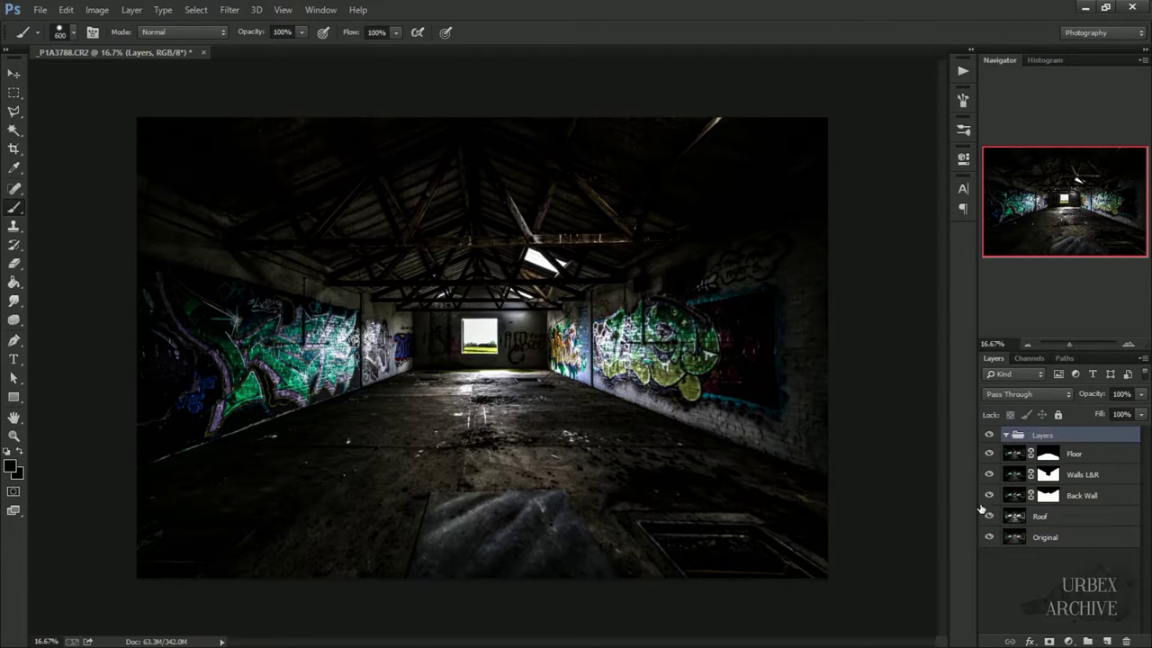
{"action": "left_click", "coordinate": [1076, 457]}
{"action": "key", "text": "ctrl+j"}
Name the stamped layer Merged, move it above the collapsed Layers group, and duplicate it.
{"action": "double_click", "coordinate": [1053, 453]}
{"action": "type", "text": "Merge"}
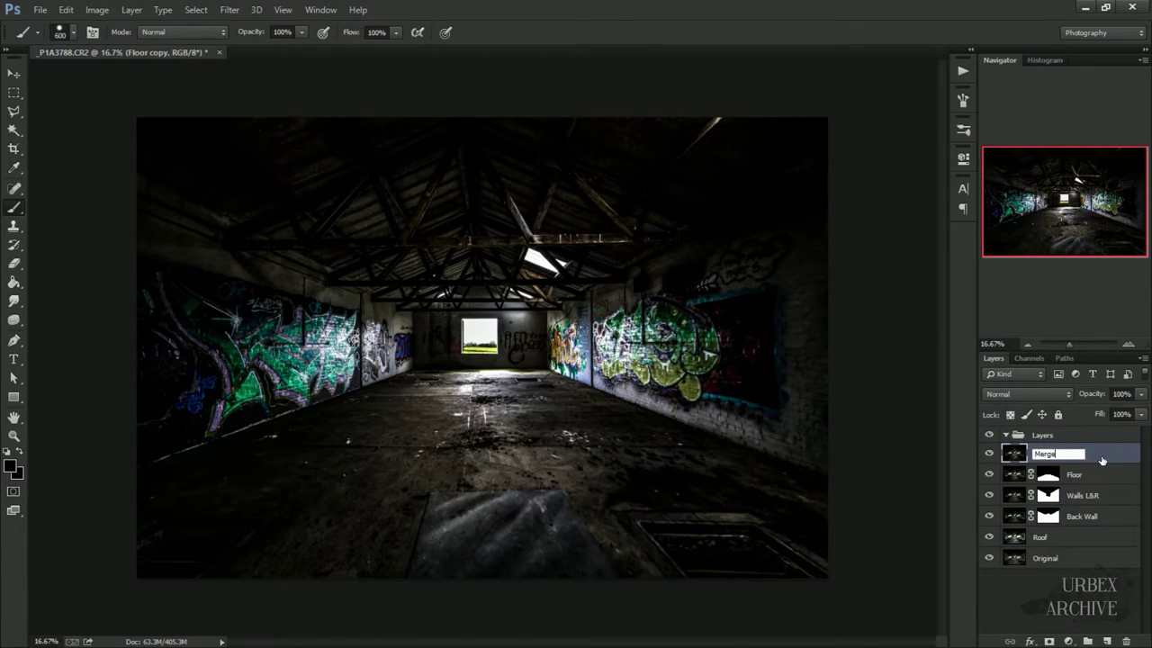
{"action": "type", "text": "d"}
{"action": "left_click_drag", "start_coordinate": [1101, 460], "coordinate": [1062, 430]}
{"action": "left_click", "coordinate": [1050, 456]}
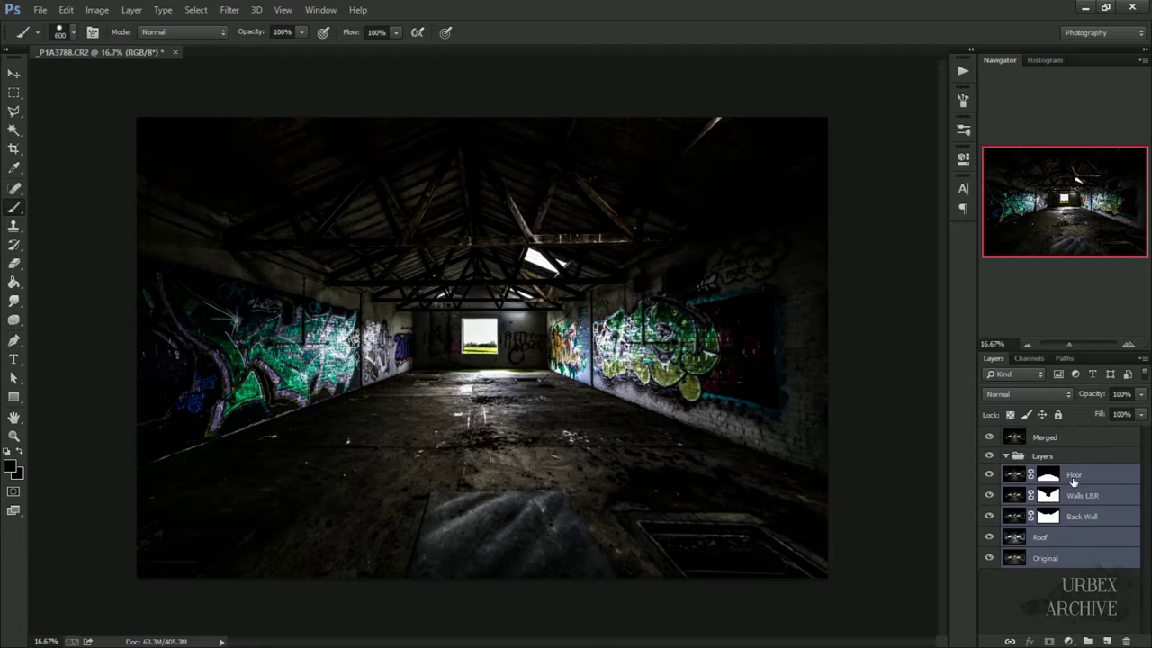
{"action": "left_click", "coordinate": [1006, 456]}
{"action": "left_click", "coordinate": [1048, 441]}
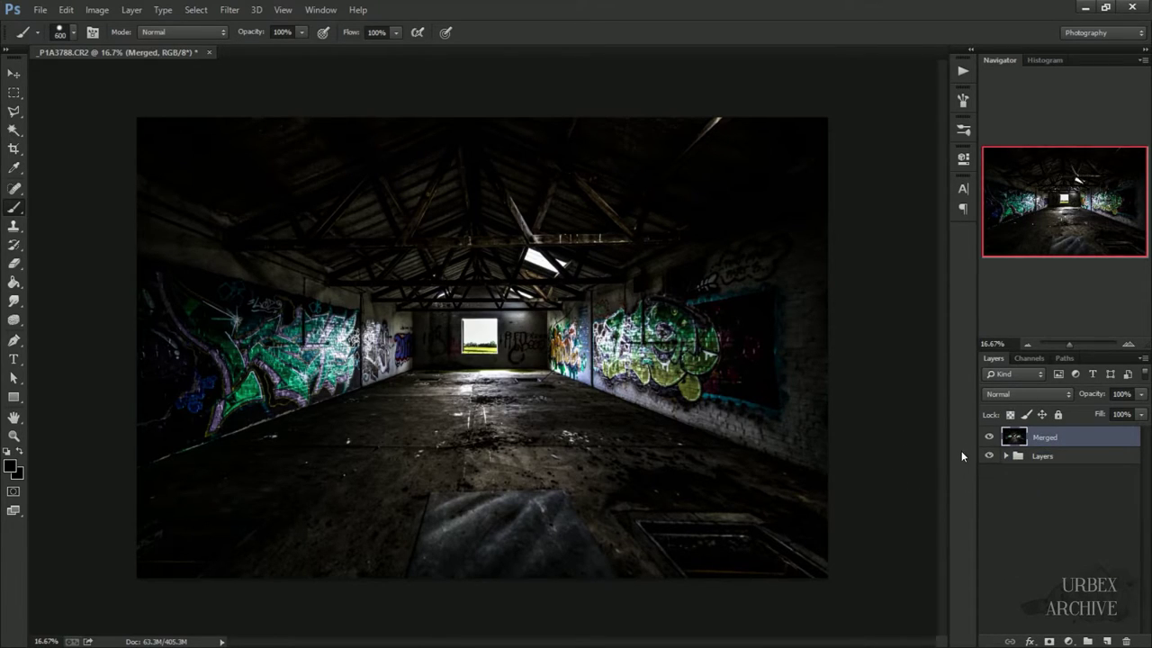
{"action": "key", "text": "ctrl+j"}
{"action": "left_click", "coordinate": [97, 9]}
Apply Selective Color to Merged copy with the Blacks range's Black at +4.
{"action": "left_click", "coordinate": [292, 251]}
{"action": "left_click", "coordinate": [1025, 318]}
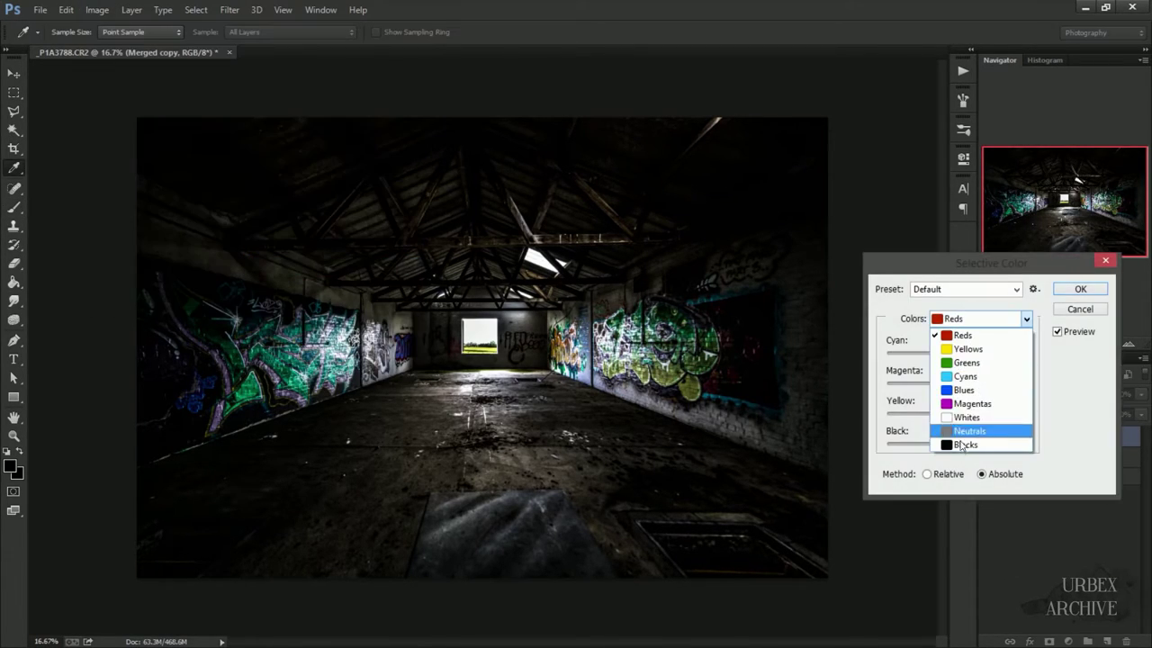
{"action": "left_click", "coordinate": [961, 444]}
{"action": "left_click", "coordinate": [999, 431]}
{"action": "key", "text": "Up"}
{"action": "key", "text": "Up"}
{"action": "key", "text": "Up"}
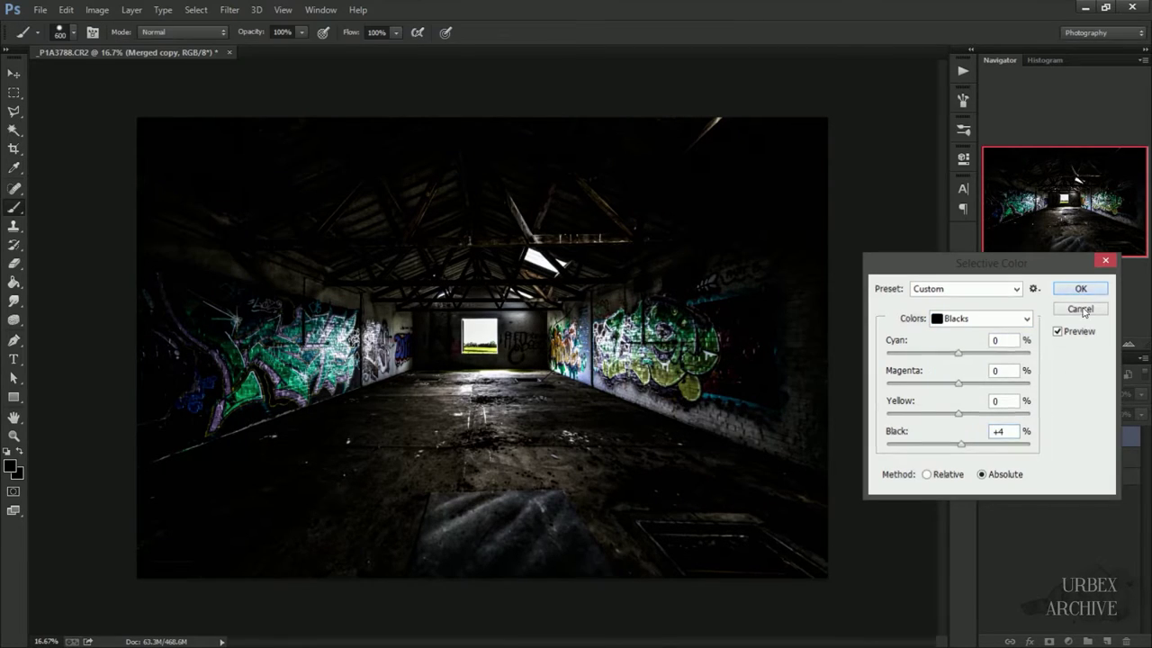
{"action": "left_click", "coordinate": [1082, 310]}
Add a Curves adjustment layer with an S-curve, then stamp all visible layers on top.
{"action": "left_click", "coordinate": [1067, 641]}
{"action": "left_click", "coordinate": [1008, 419]}
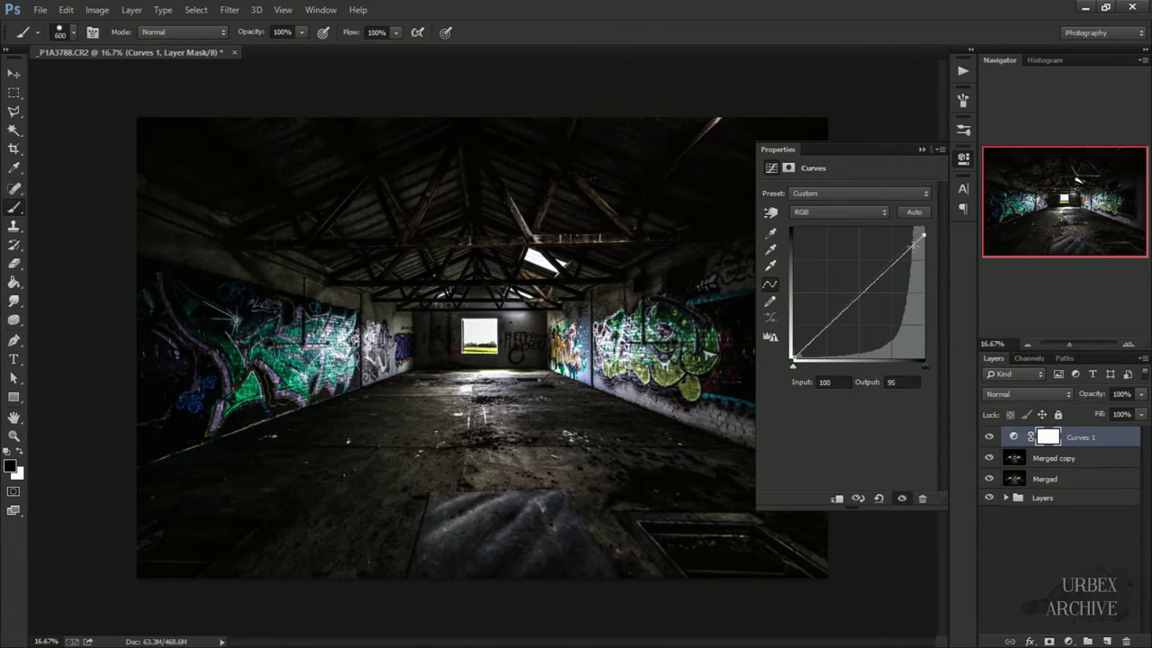
{"action": "left_click_drag", "start_coordinate": [913, 244], "coordinate": [904, 245]}
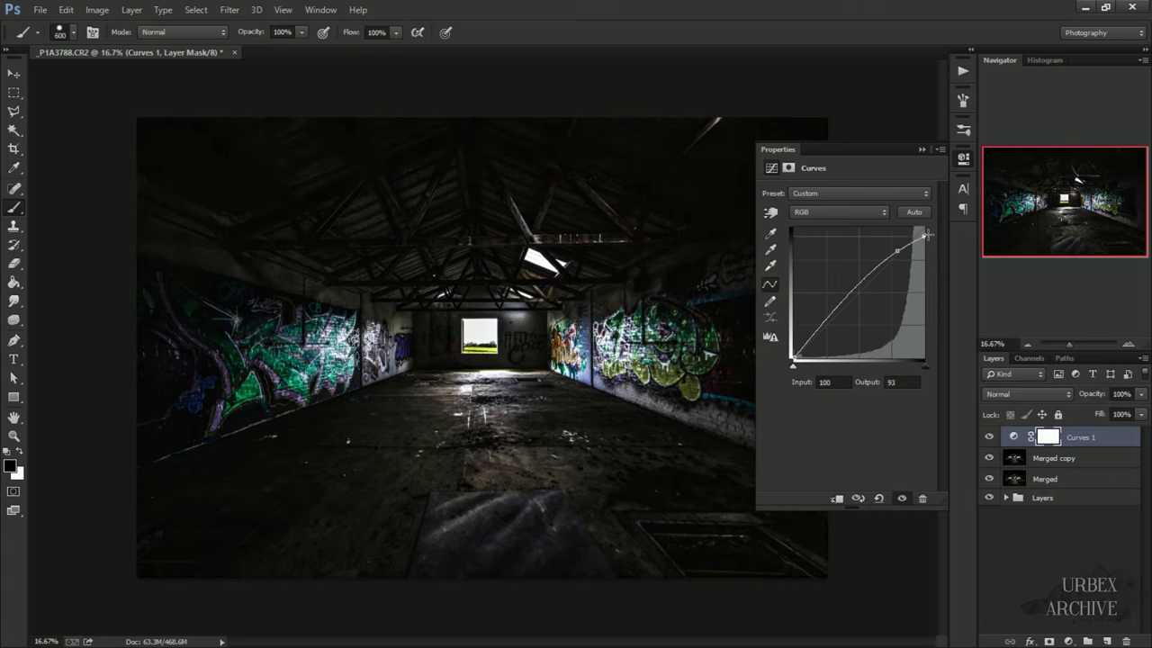
{"action": "left_click_drag", "start_coordinate": [850, 293], "coordinate": [849, 302]}
{"action": "left_click_drag", "start_coordinate": [898, 245], "coordinate": [897, 247]}
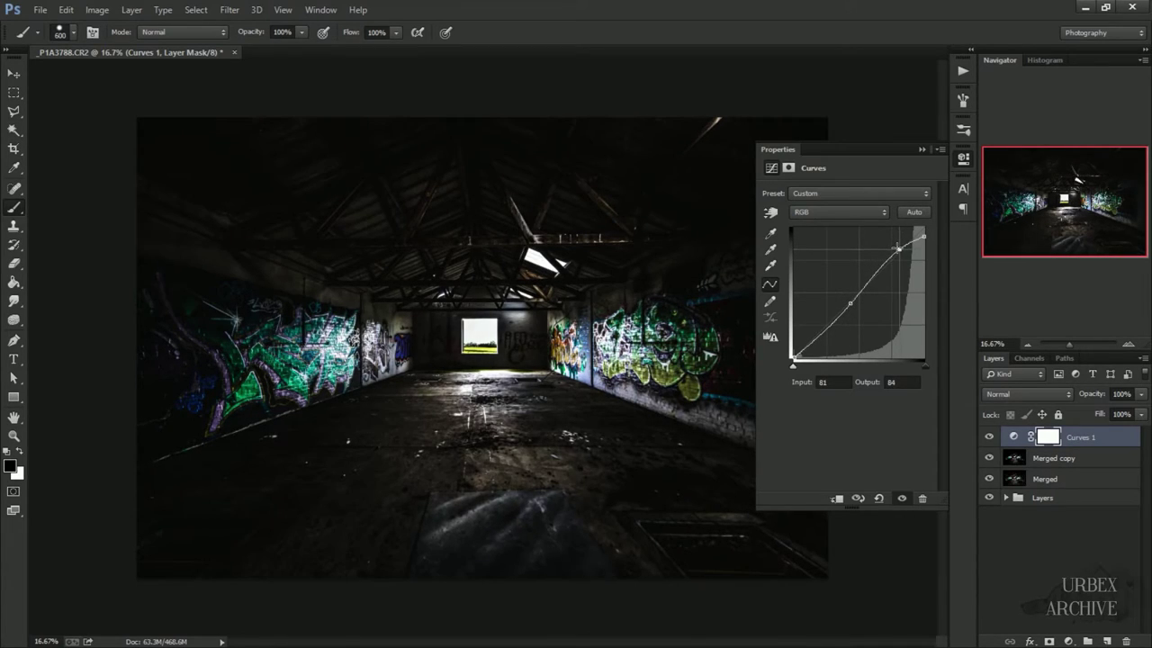
{"action": "left_click", "coordinate": [917, 149]}
{"action": "key", "text": "ctrl+alt+shift+e"}
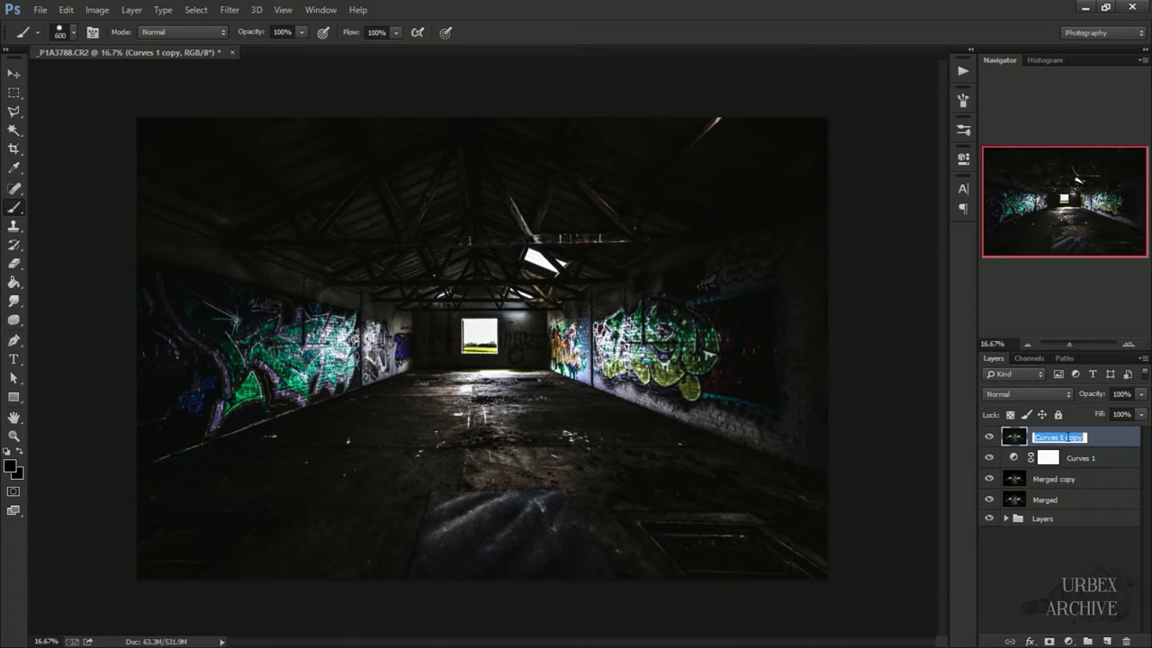
{"action": "type", "text": "Curves"}
Duplicate Curves into a Colour layer and shift its Reds with Selective Color: Cyan -31, Yellow +85.
{"action": "key", "text": "ctrl+j"}
{"action": "double_click", "coordinate": [1053, 437]}
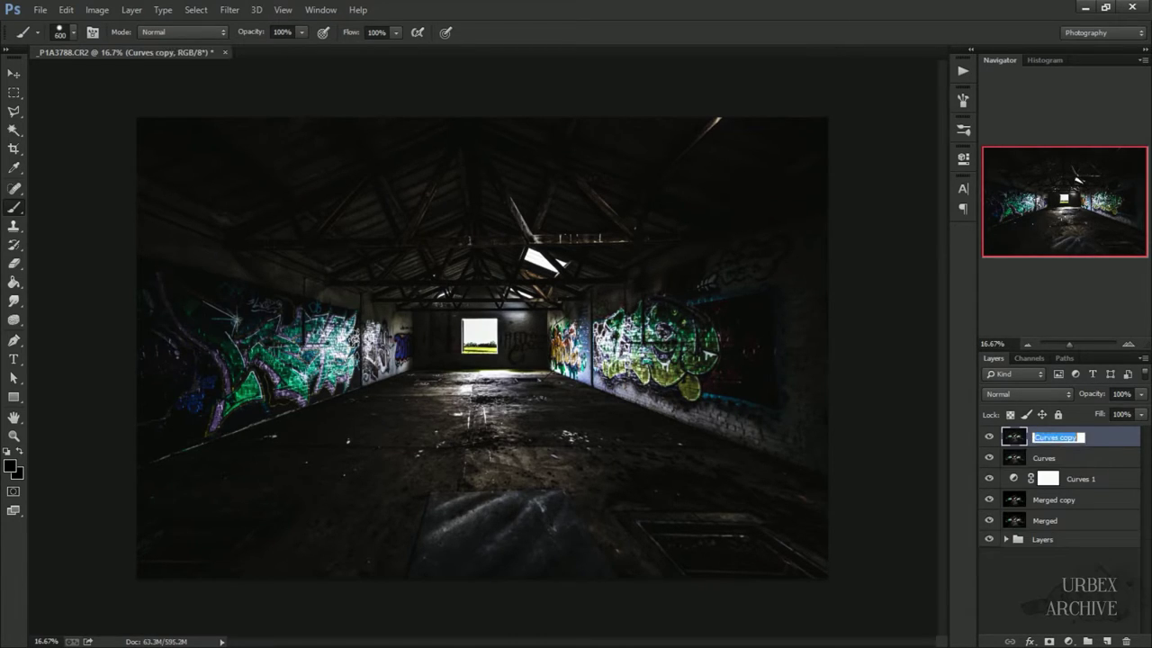
{"action": "type", "text": "Colour"}
{"action": "left_click", "coordinate": [97, 10]}
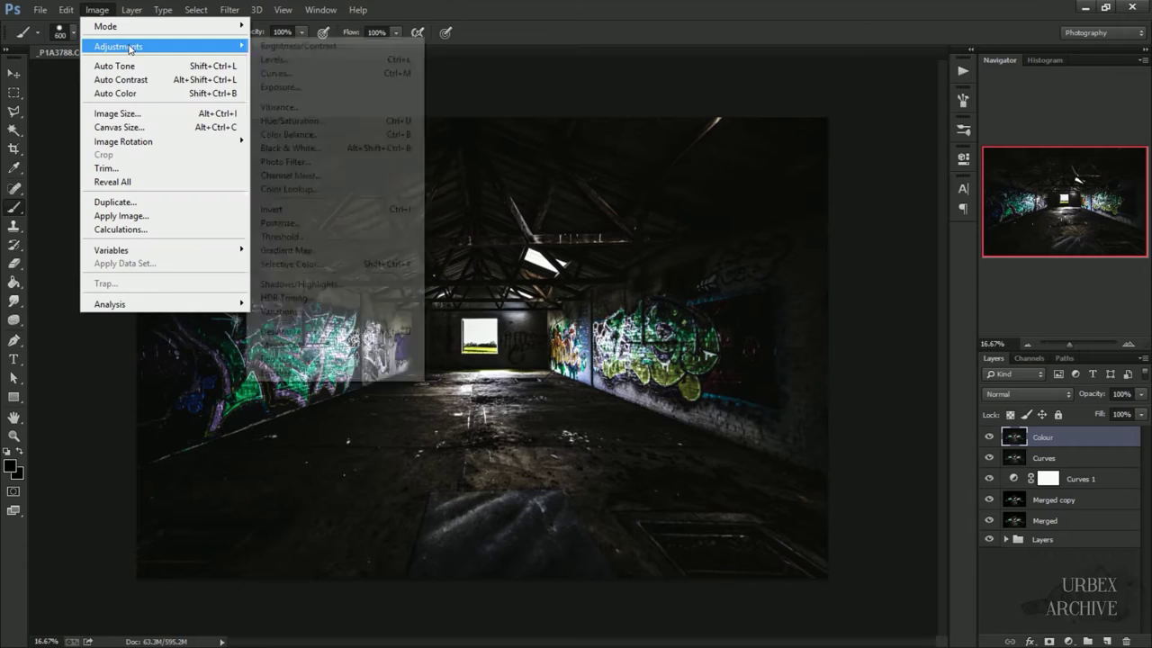
{"action": "left_click", "coordinate": [288, 287]}
{"action": "left_click", "coordinate": [980, 318]}
{"action": "left_click", "coordinate": [961, 335]}
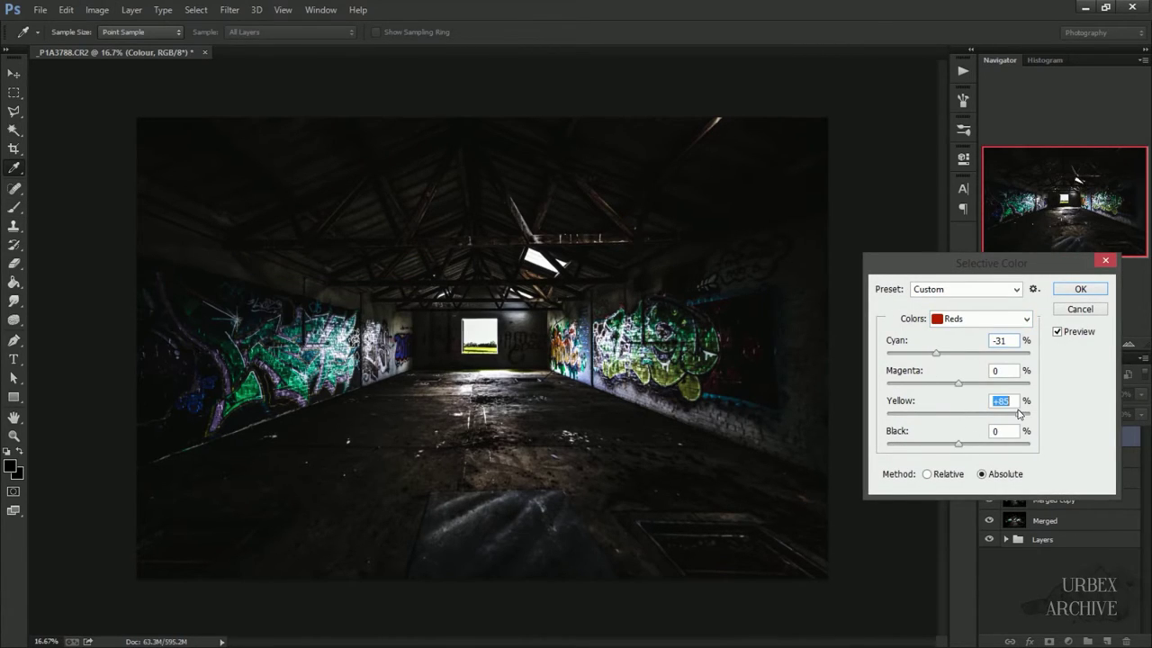
Check the Greens, Whites, Neutrals and Blacks ranges, apply the correction, and stamp a new top layer.
{"action": "left_click", "coordinate": [981, 319]}
{"action": "left_click", "coordinate": [967, 362]}
{"action": "left_click", "coordinate": [980, 319]}
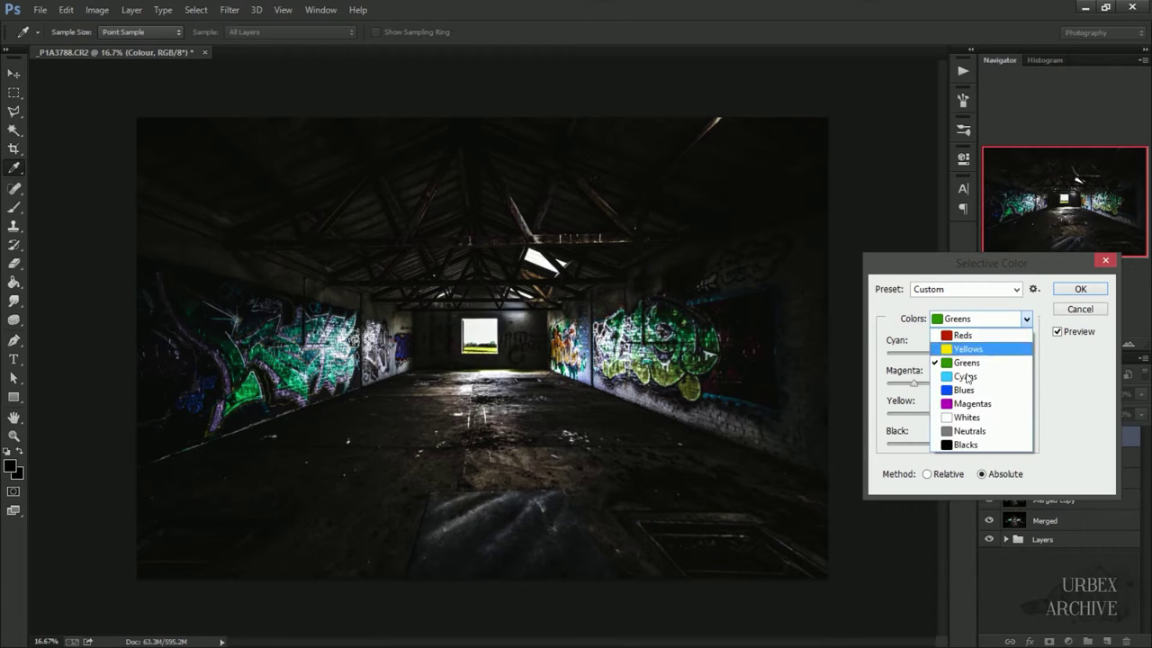
{"action": "left_click", "coordinate": [960, 417]}
{"action": "left_click", "coordinate": [981, 319]}
{"action": "left_click", "coordinate": [959, 430]}
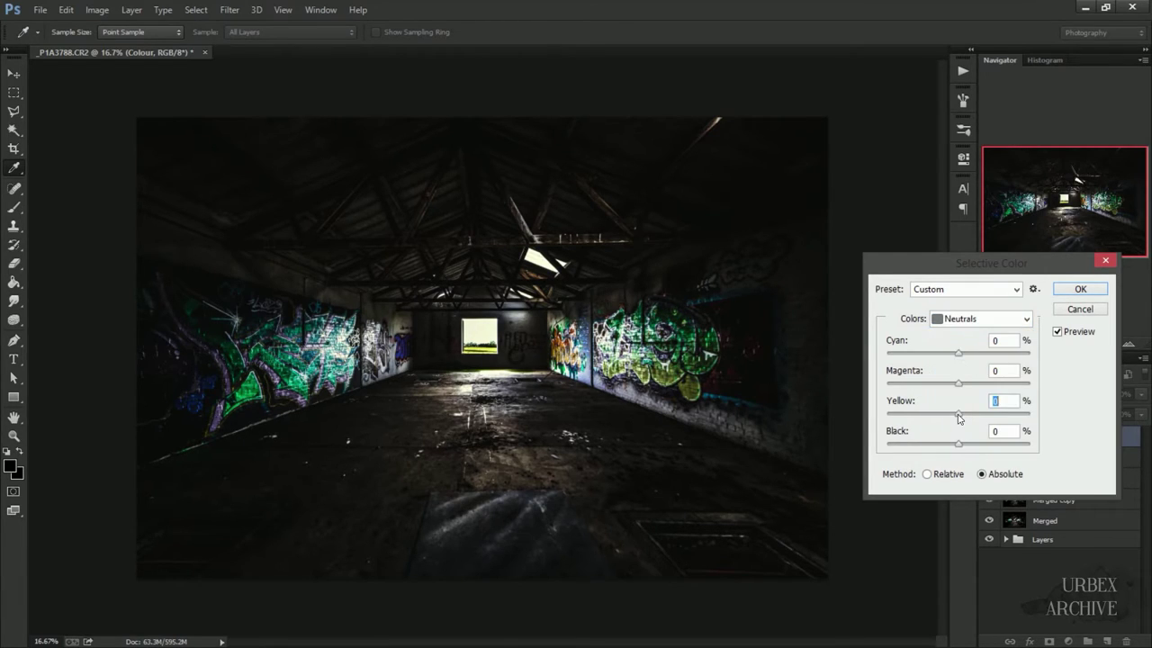
{"action": "left_click", "coordinate": [970, 318]}
{"action": "left_click", "coordinate": [959, 445]}
{"action": "left_click", "coordinate": [1080, 290]}
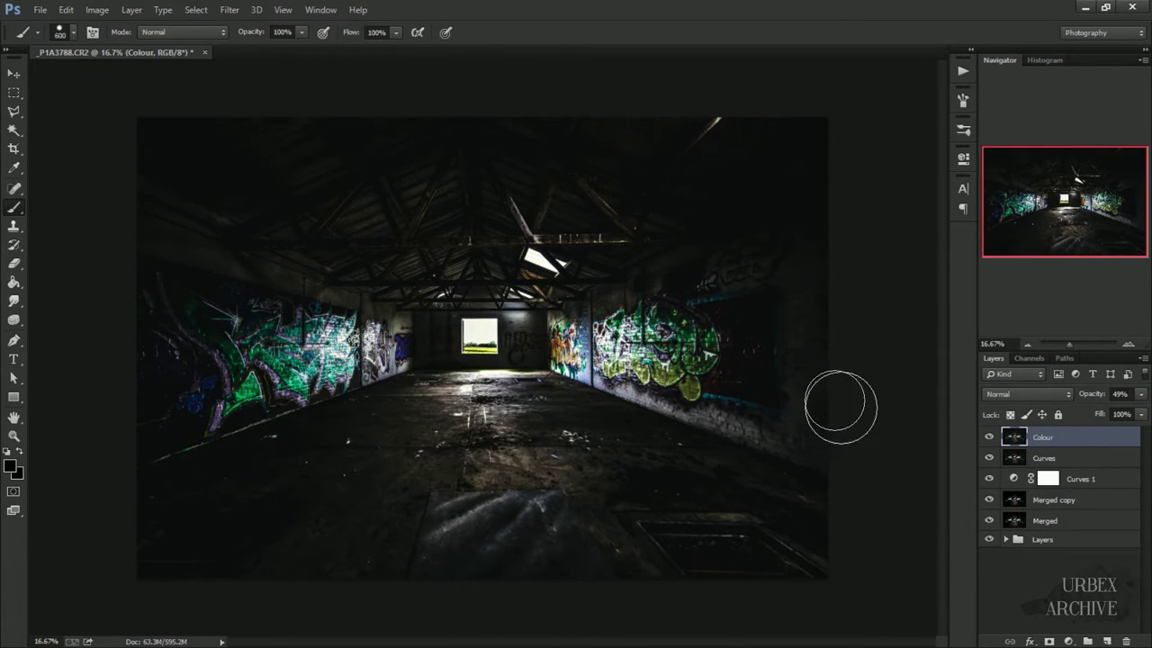
{"action": "key", "text": "ctrl+j"}
{"action": "double_click", "coordinate": [1054, 438]}
{"action": "type", "text": "Merged 2"}
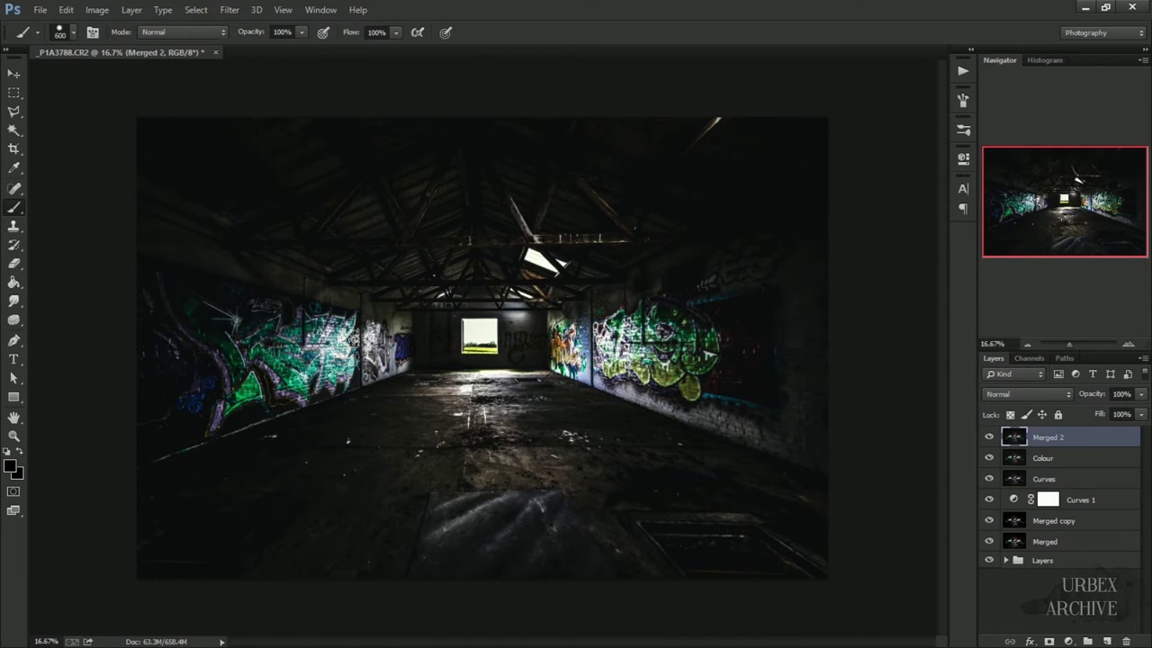
Duplicate Merged 2 as Noise, add Camera Raw grain (amount 14), then stamp visible as Merged 3.
{"action": "key", "text": "ctrl+j"}
{"action": "type", "text": "Noise"}
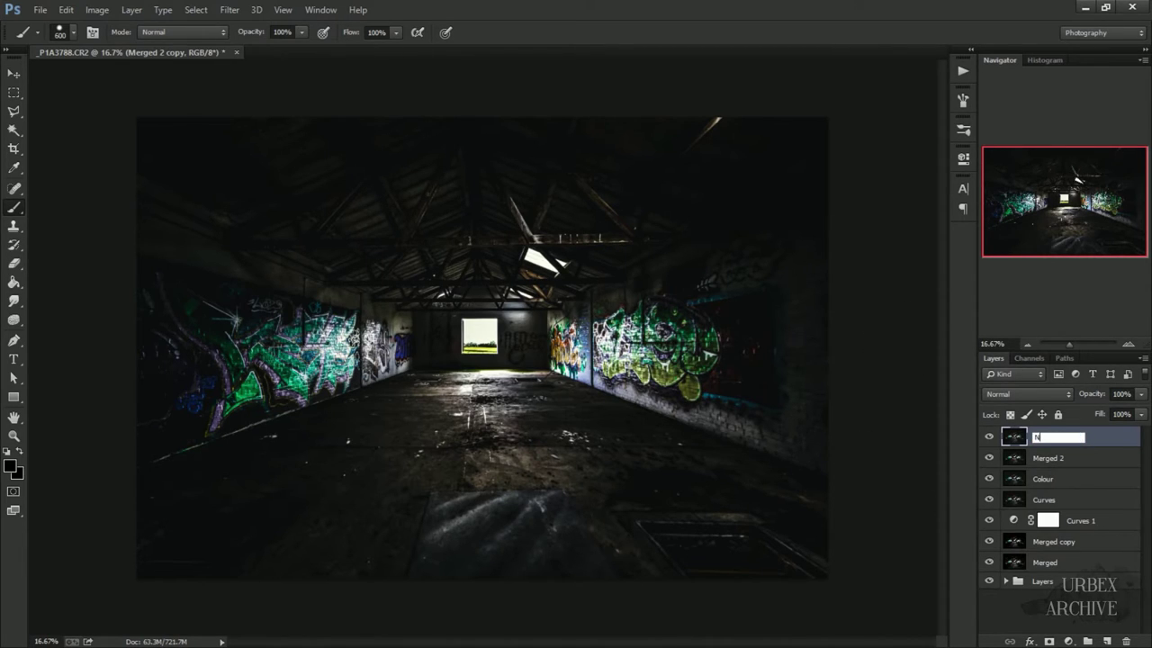
{"action": "left_click", "coordinate": [229, 10]}
{"action": "left_click", "coordinate": [261, 101]}
{"action": "left_click_drag", "start_coordinate": [180, 412], "coordinate": [330, 497]}
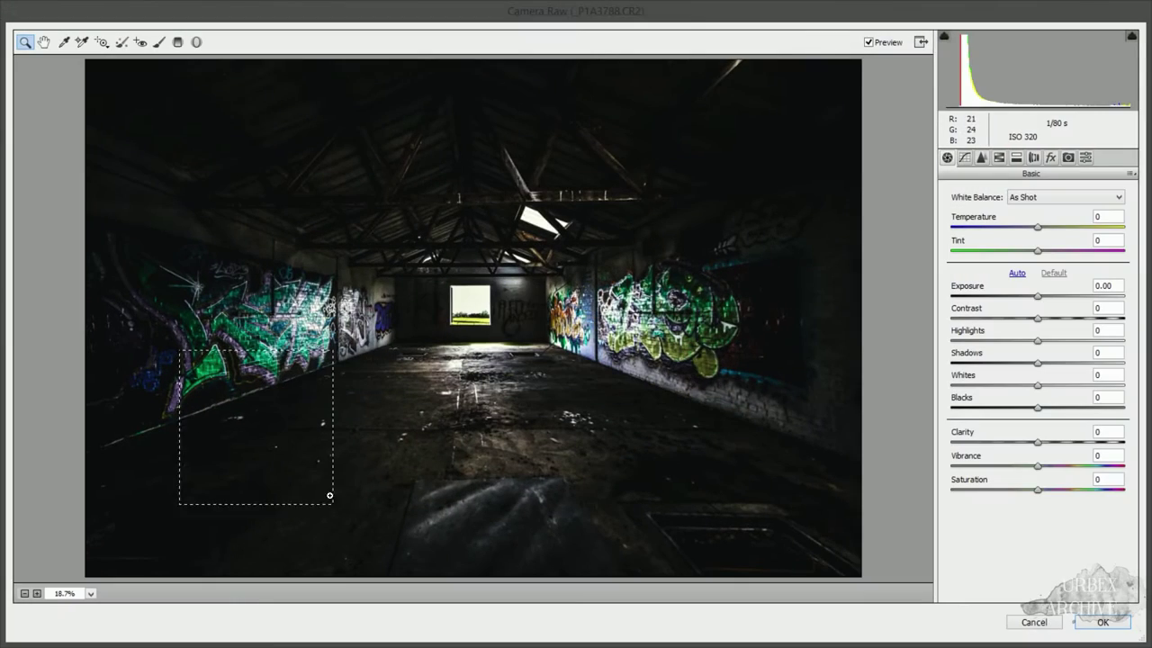
{"action": "left_click", "coordinate": [1050, 158]}
{"action": "mouse_move", "coordinate": [951, 219]}
{"action": "left_mouse_down"}
{"action": "mouse_move", "coordinate": [974, 219]}
{"action": "mouse_move", "coordinate": [964, 242]}
{"action": "left_mouse_up"}
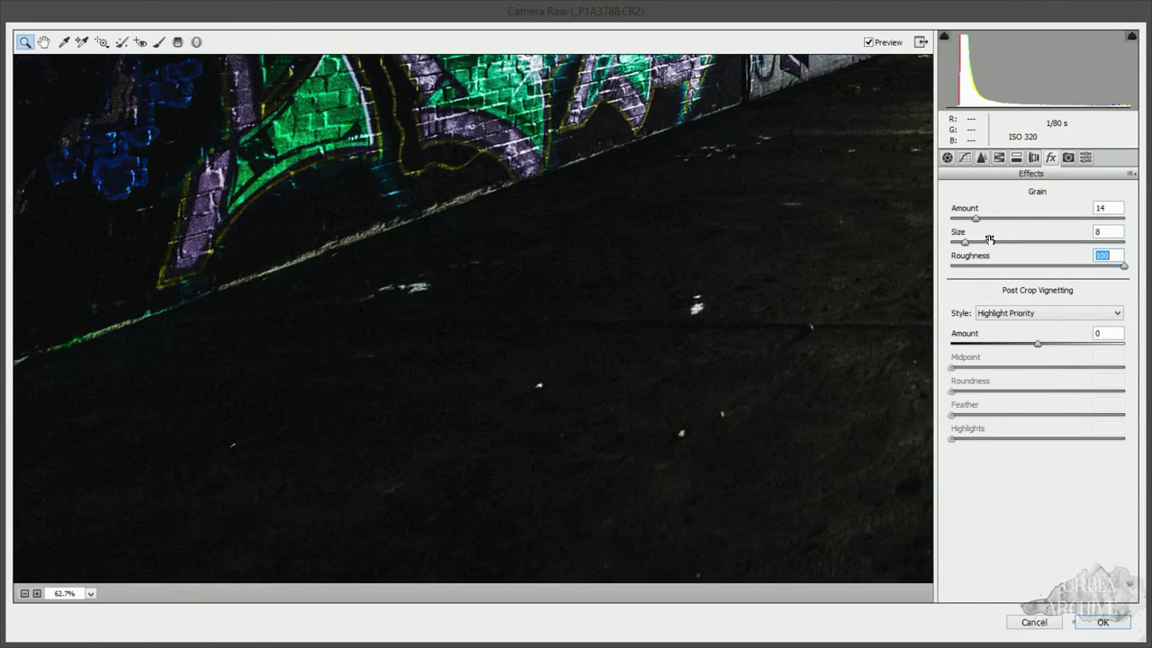
{"action": "left_click", "coordinate": [1101, 621]}
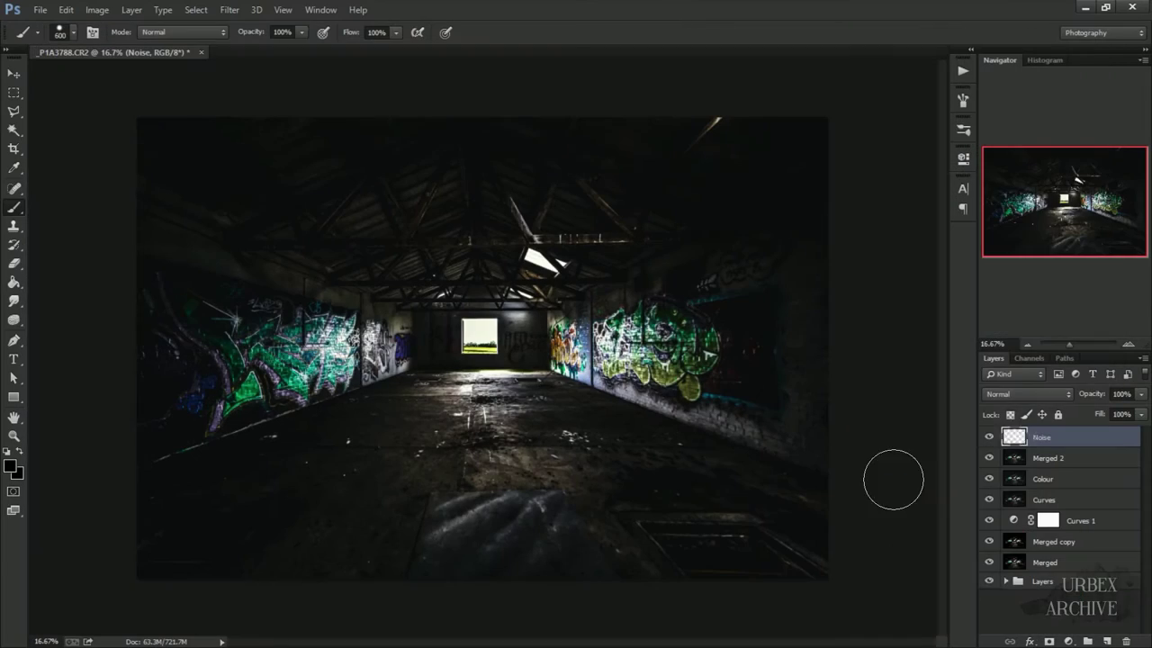
{"action": "left_click", "coordinate": [1130, 345]}
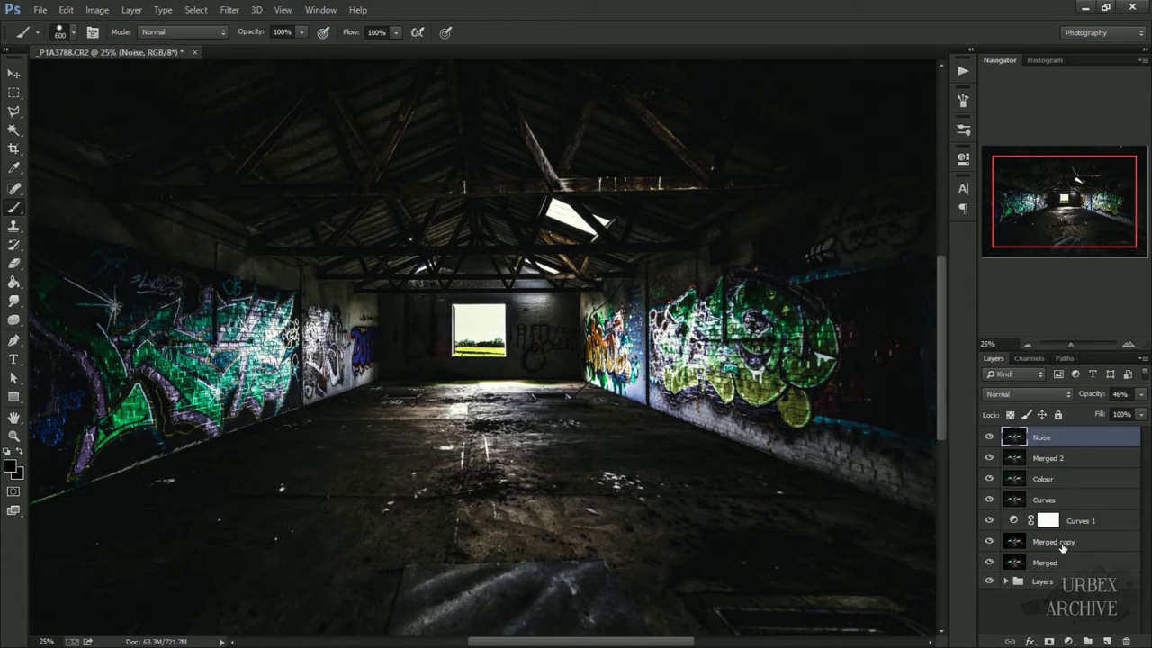
{"action": "key", "text": "ctrl+j"}
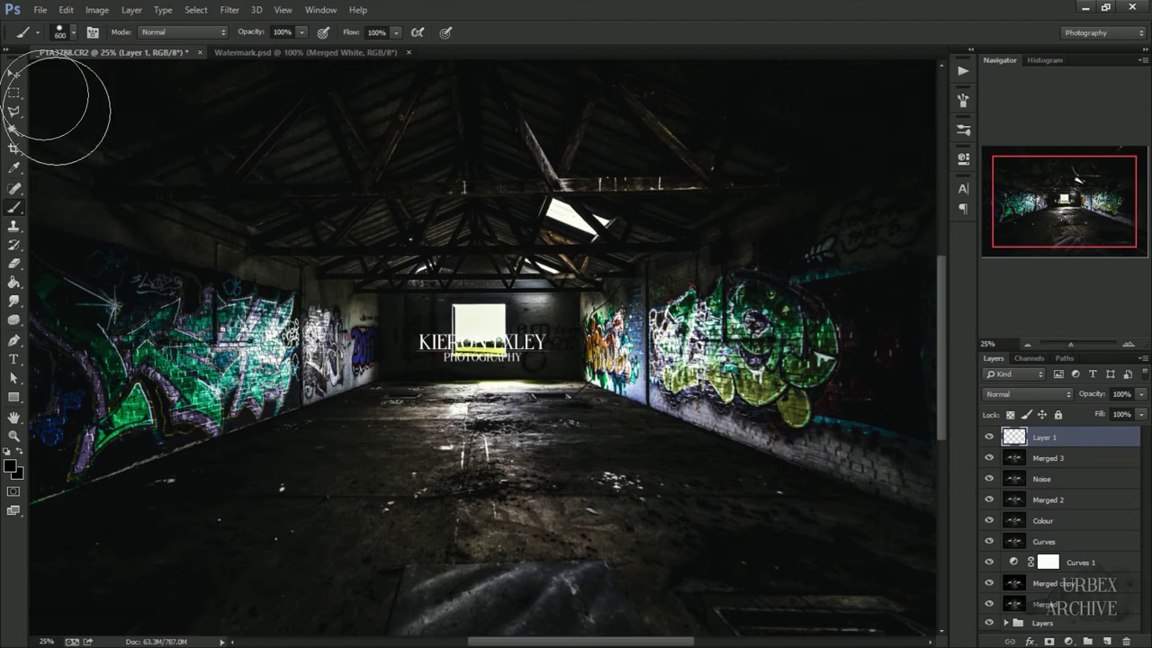
Drag the Watermark.psd signature onto the photo and nudge it into the lower-left corner.
{"action": "mouse_move", "coordinate": [514, 288]}
{"action": "left_mouse_down"}
{"action": "mouse_move", "coordinate": [346, 414]}
{"action": "mouse_move", "coordinate": [360, 423]}
{"action": "left_mouse_up"}
{"action": "key", "text": "ctrl+0"}
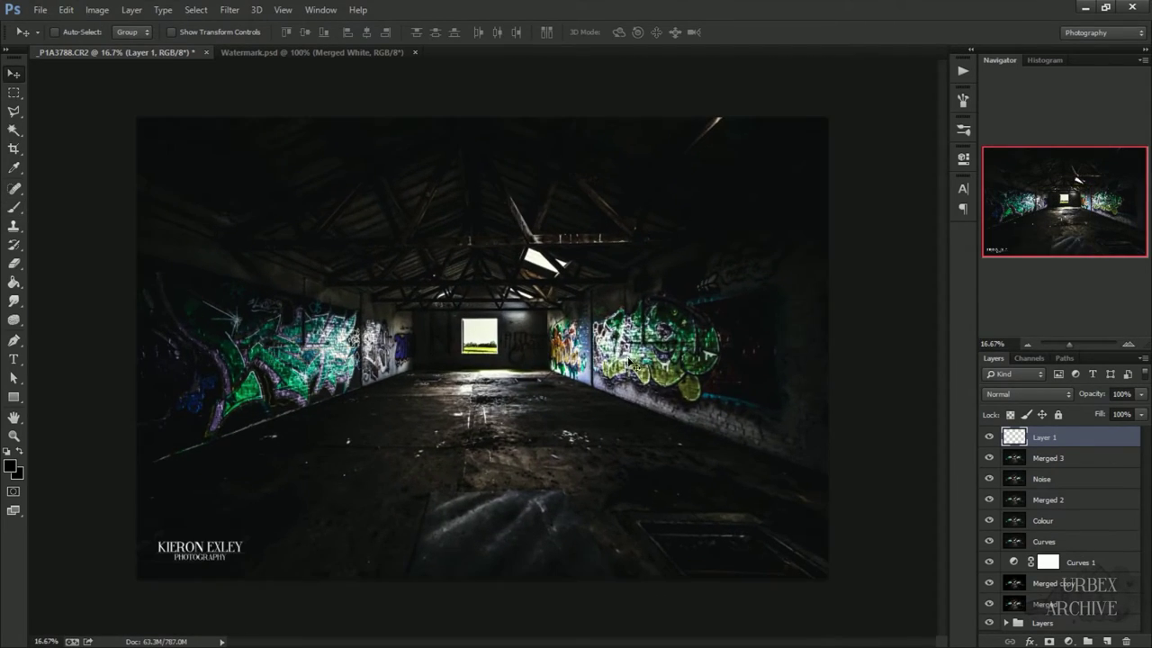
{"action": "left_click_drag", "start_coordinate": [630, 335], "coordinate": [625, 333]}
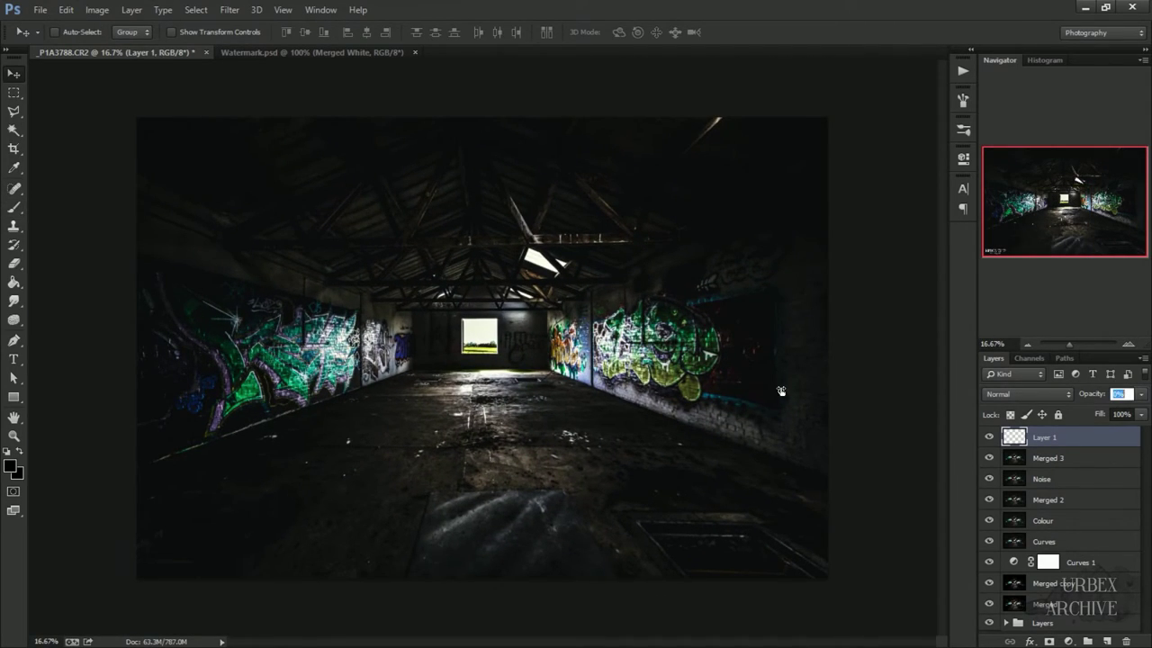
{"action": "scroll", "coordinate": [376, 376], "scroll_direction": "up", "scroll_amount": 2}
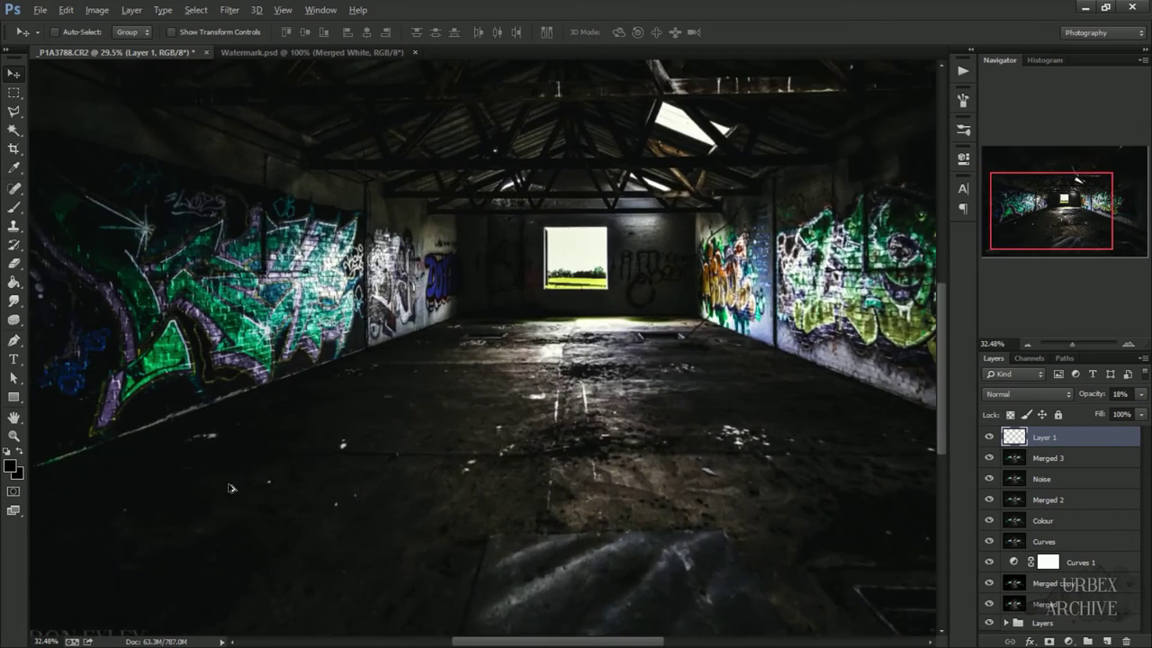
{"action": "scroll", "coordinate": [376, 377], "scroll_direction": "up", "scroll_amount": 2}
{"action": "key", "text": "ctrl+0"}
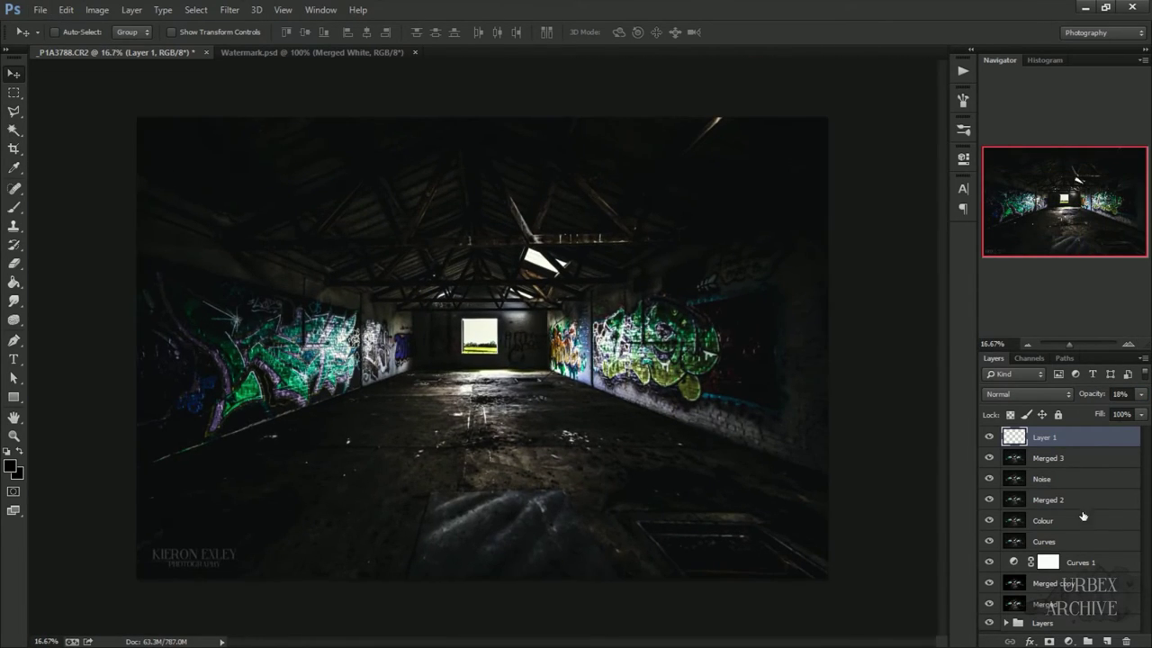